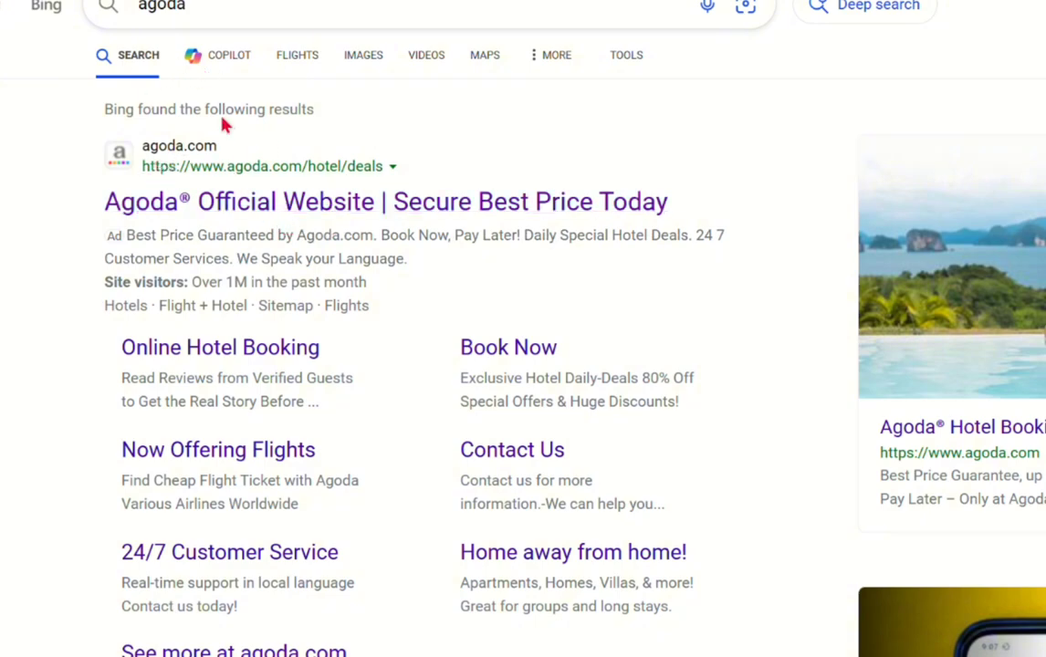
Open Agoda's official website from the search results and view the account options.
left_click(179, 210)
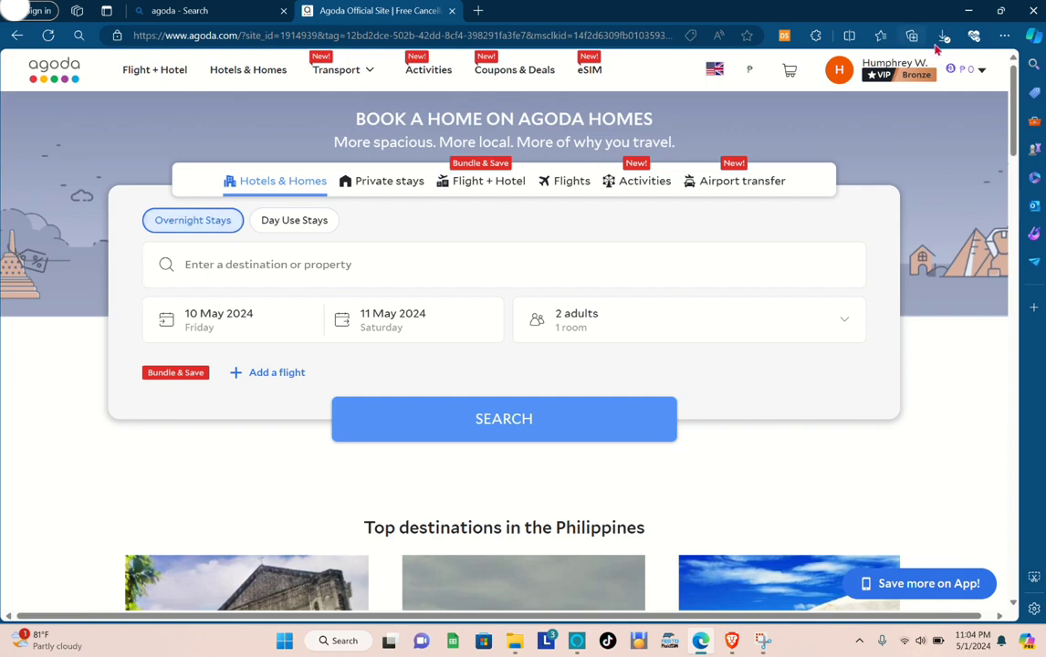
left_click(923, 69)
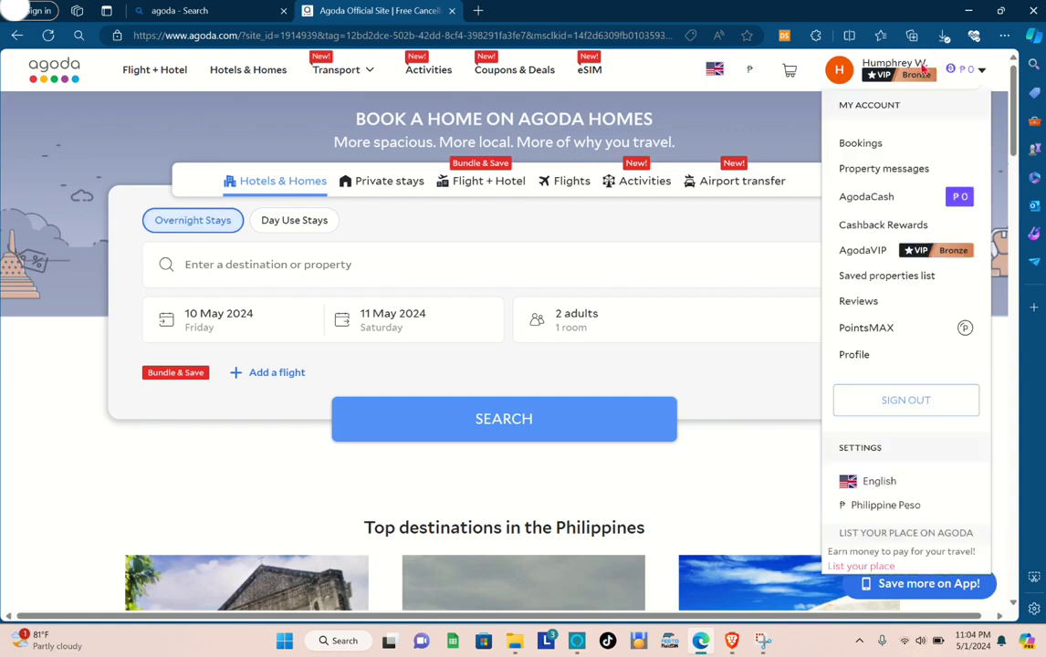
mouse_move(906, 77)
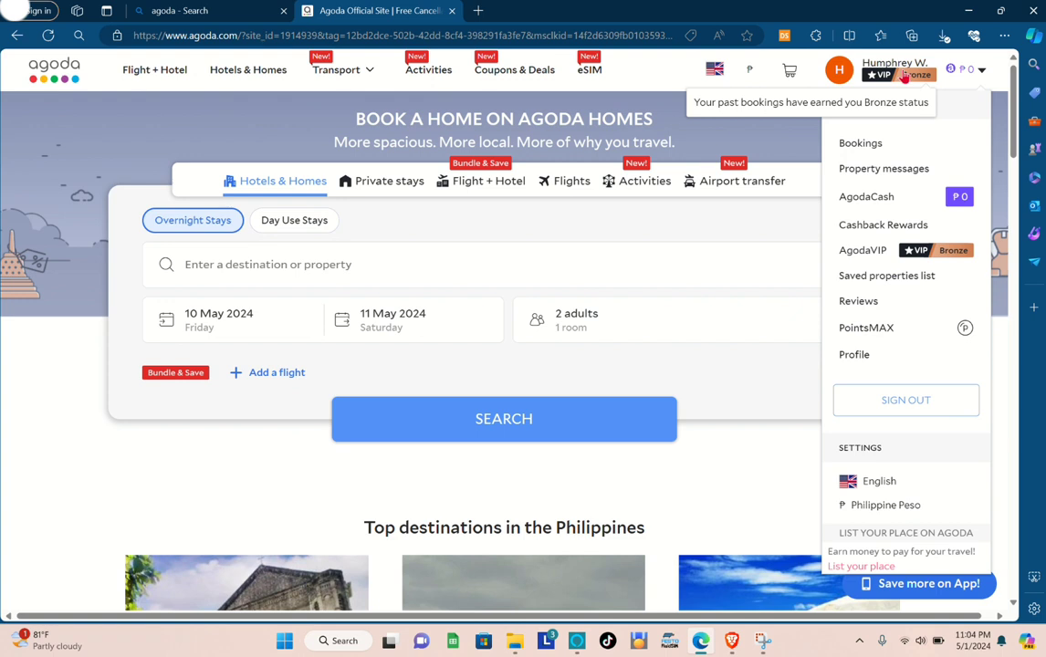
left_click(904, 77)
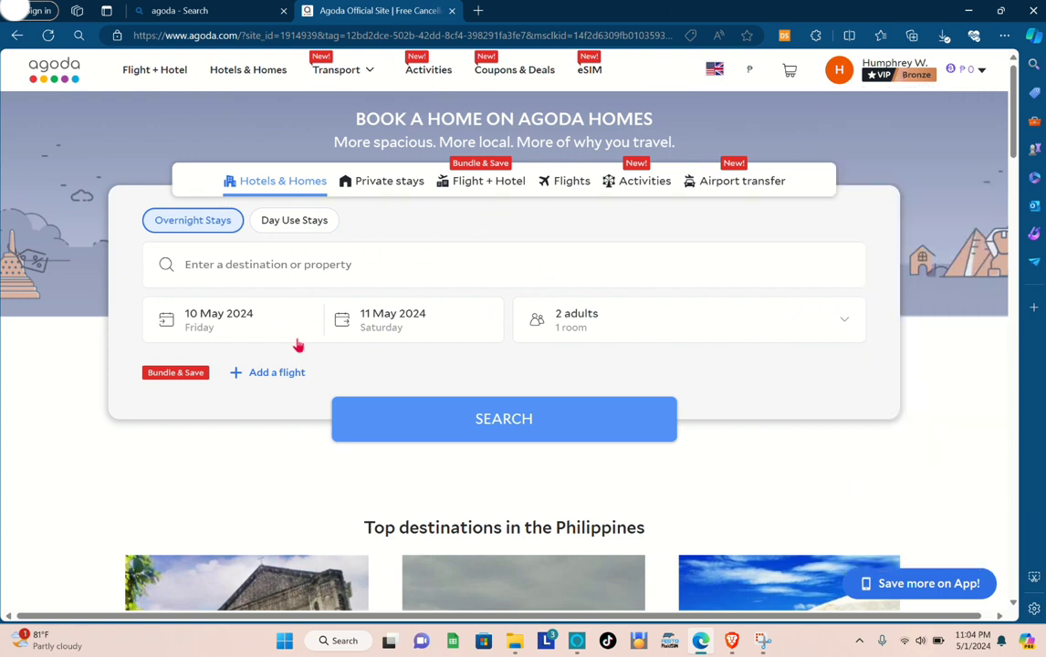
Look through the Private stays, Flight + Hotel, Flights, Activities and Airport transfer search forms, ending back on Hotels & Homes.
left_click(380, 188)
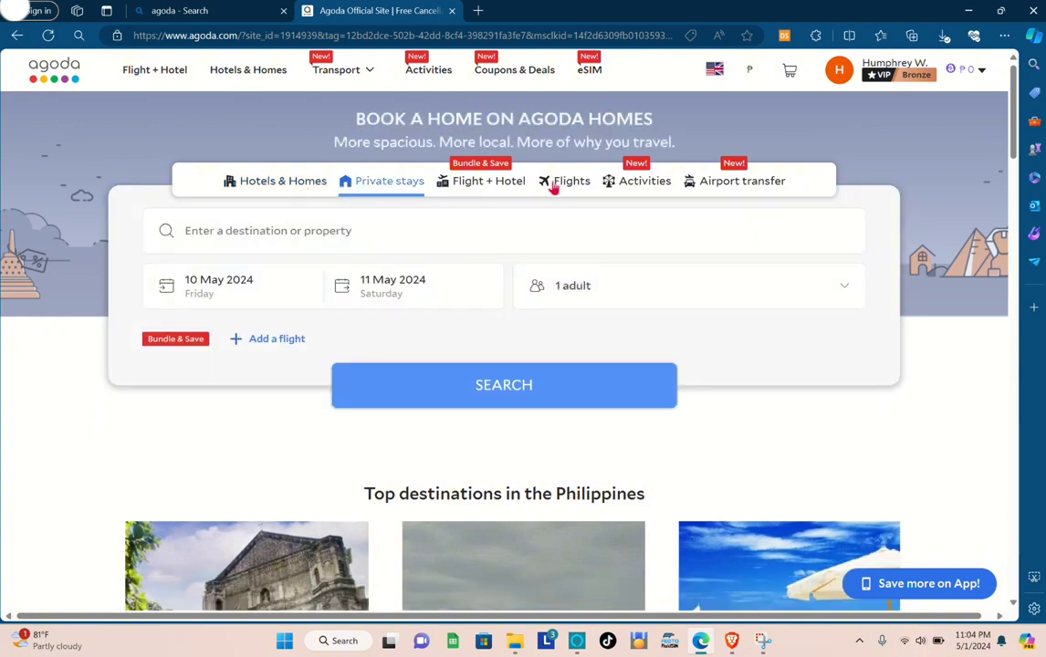
left_click(509, 182)
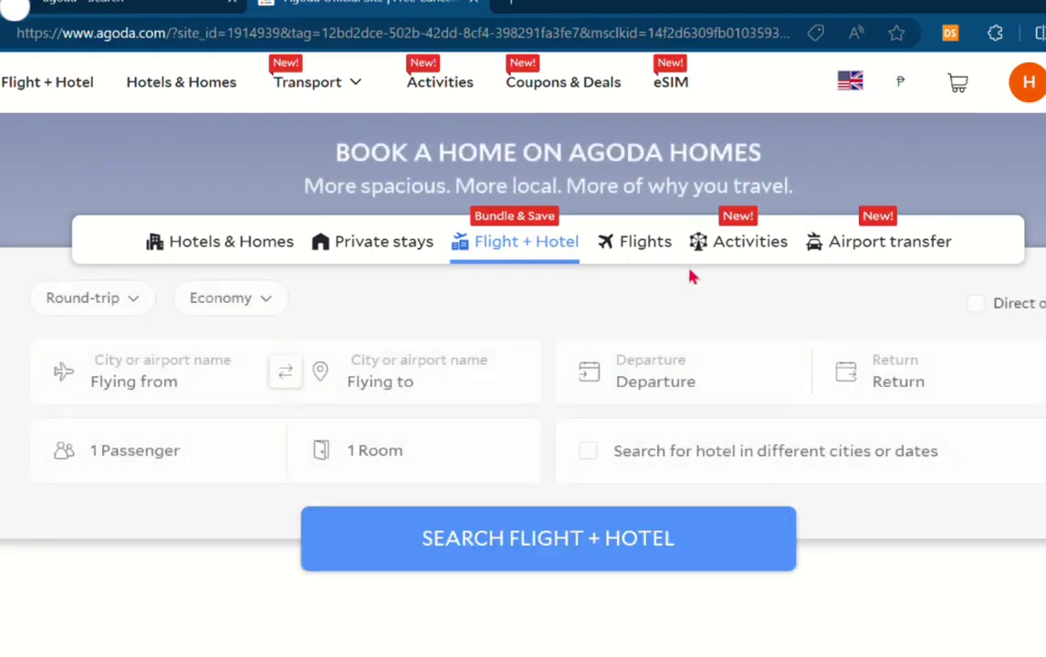
left_click(662, 251)
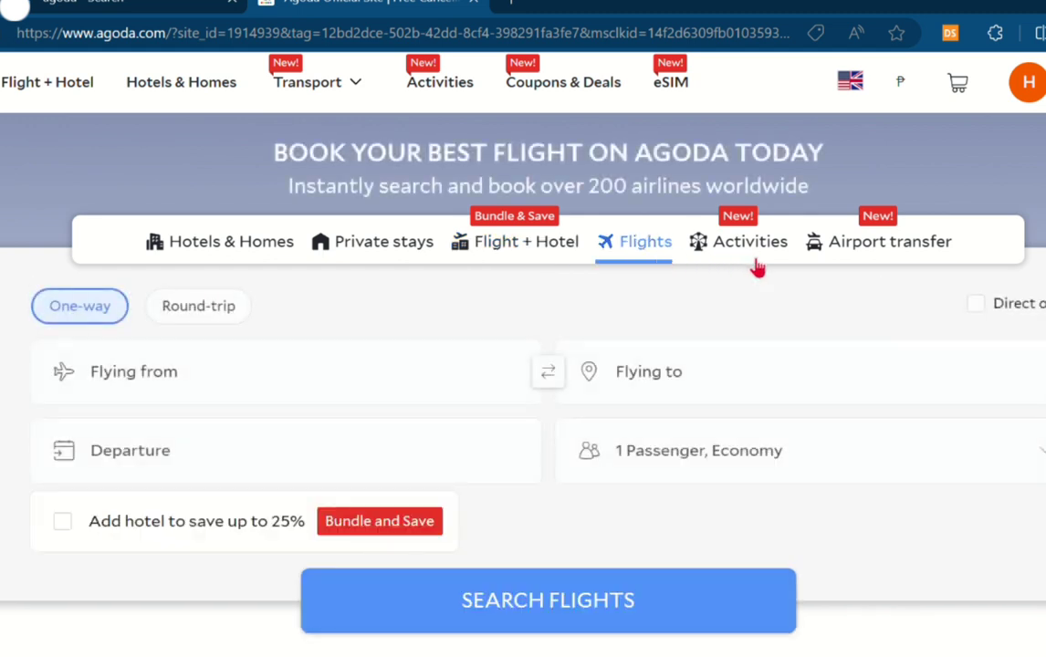
left_click(755, 265)
left_click(910, 251)
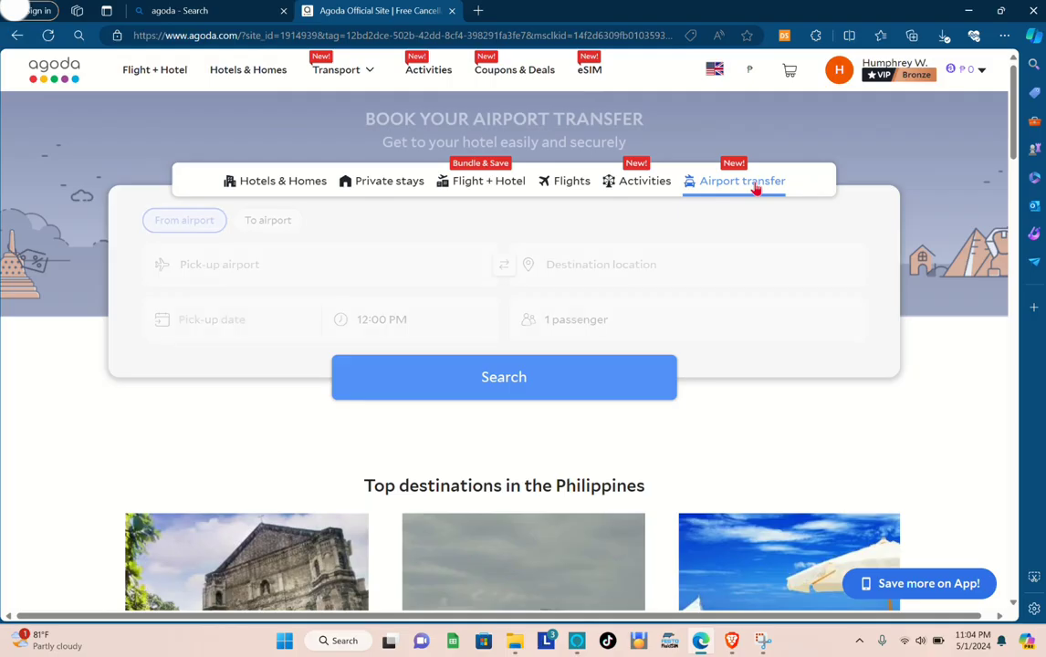
left_click(255, 183)
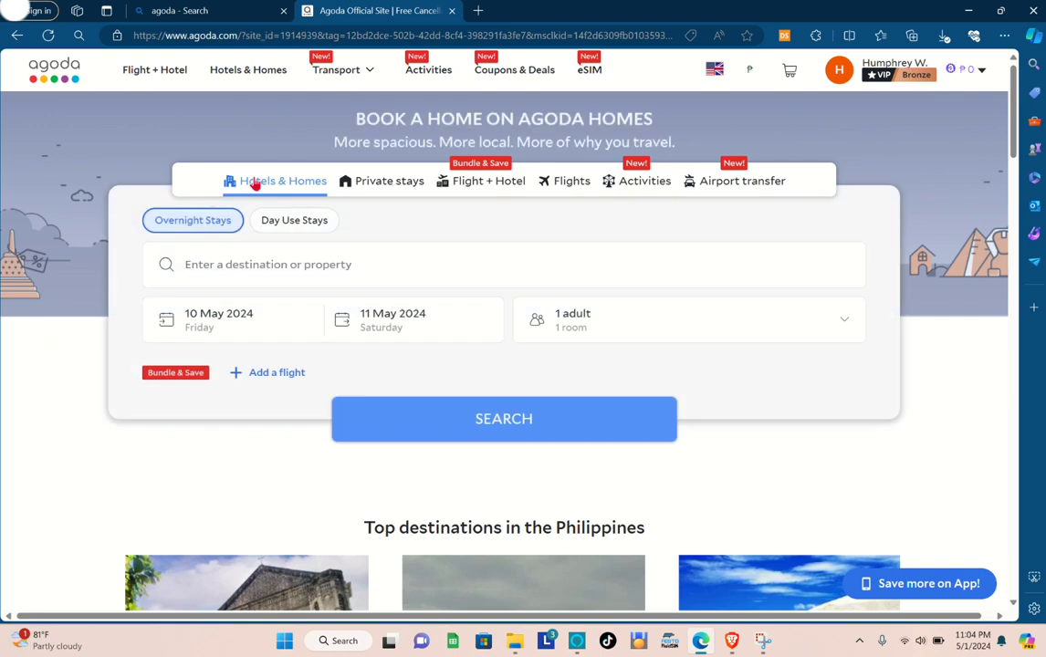
Open the Agoda Homes host page through the account's List your place link and start a new listing.
mouse_move(924, 79)
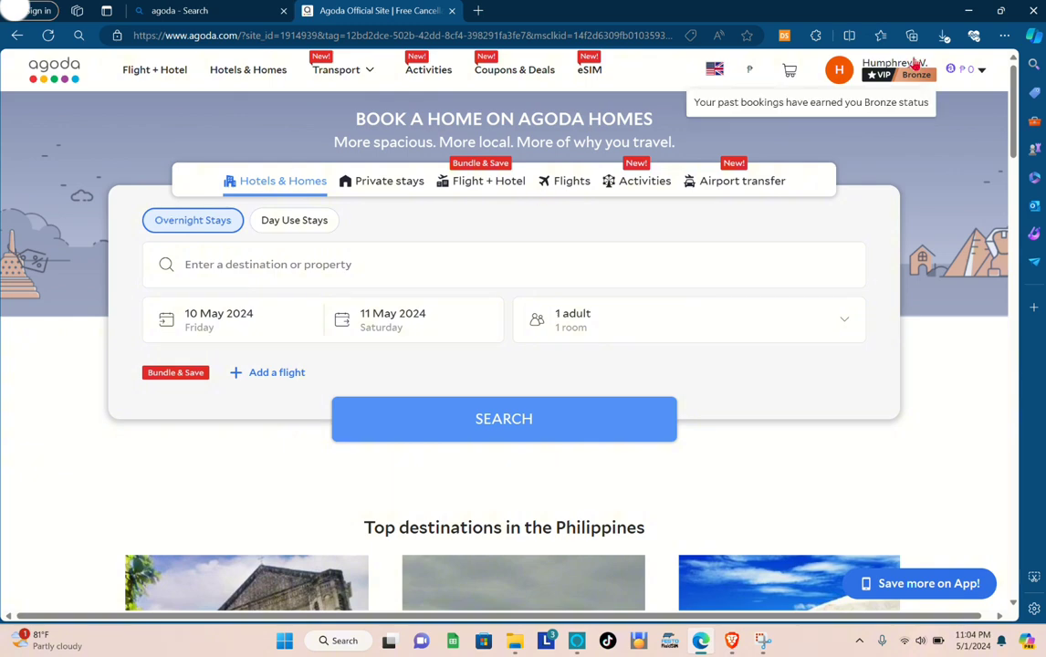
left_click(981, 76)
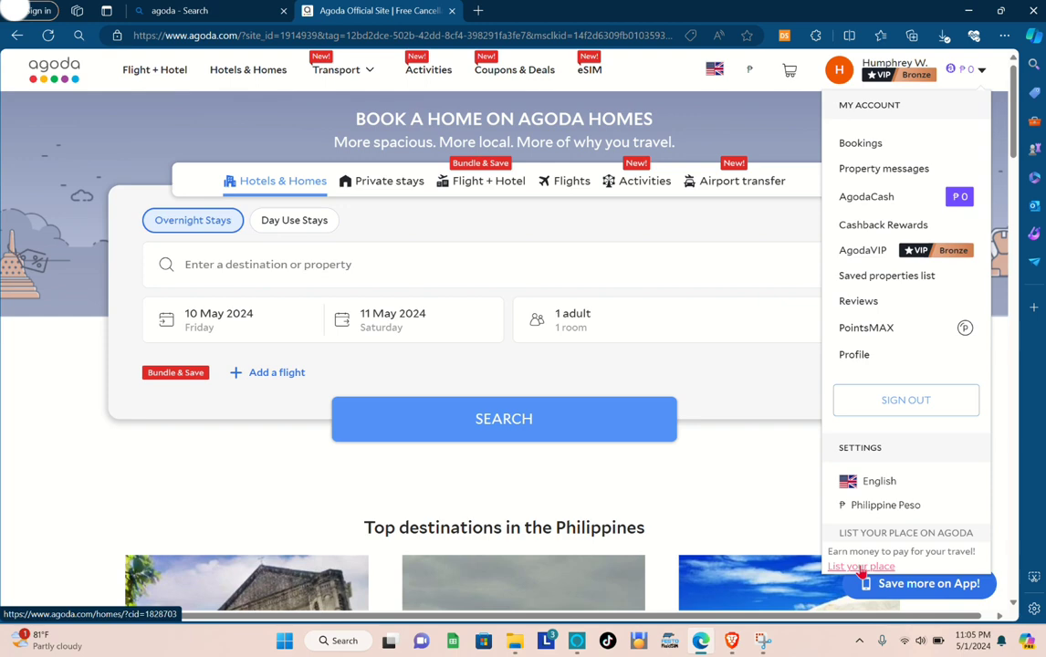
left_click(861, 567)
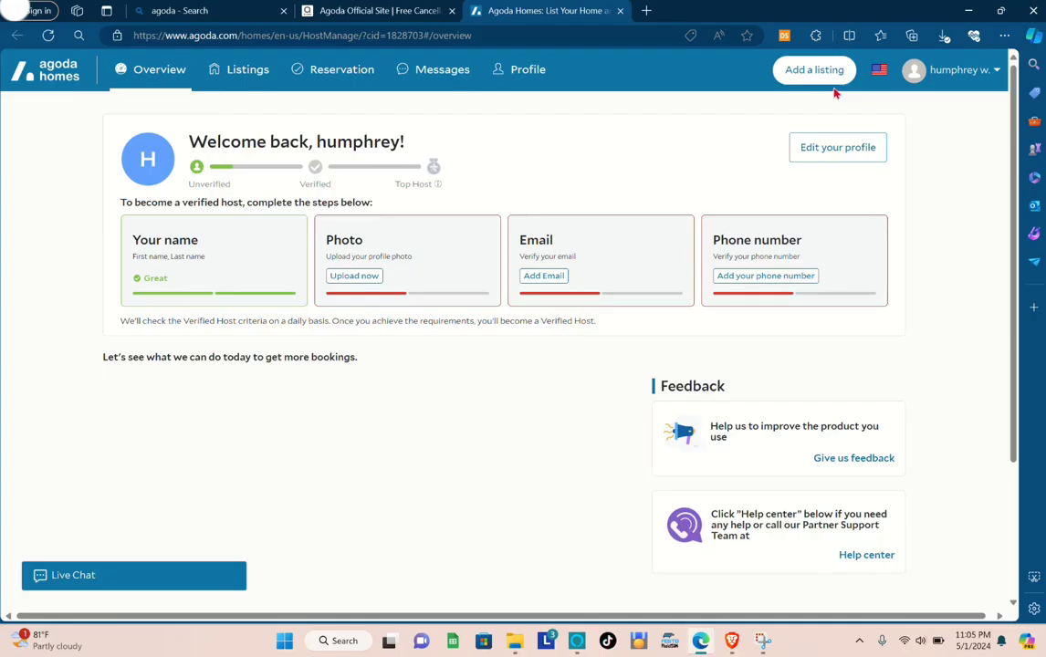
left_click(814, 72)
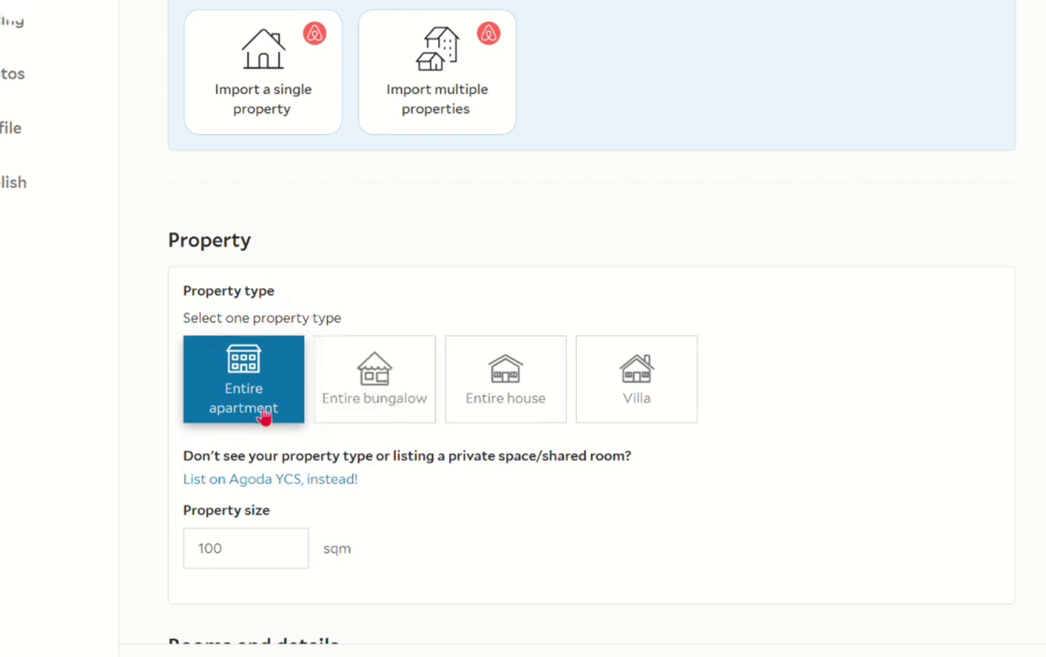
Choose Entire apartment as the property type of the new listing.
left_click(328, 413)
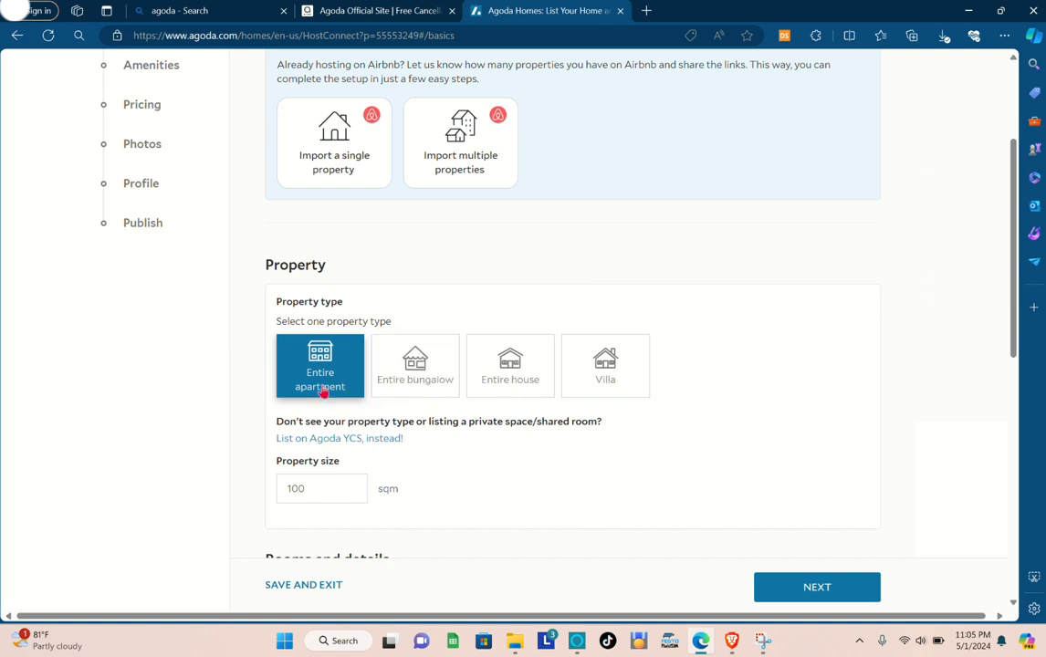
scroll(329, 365, "down", 2)
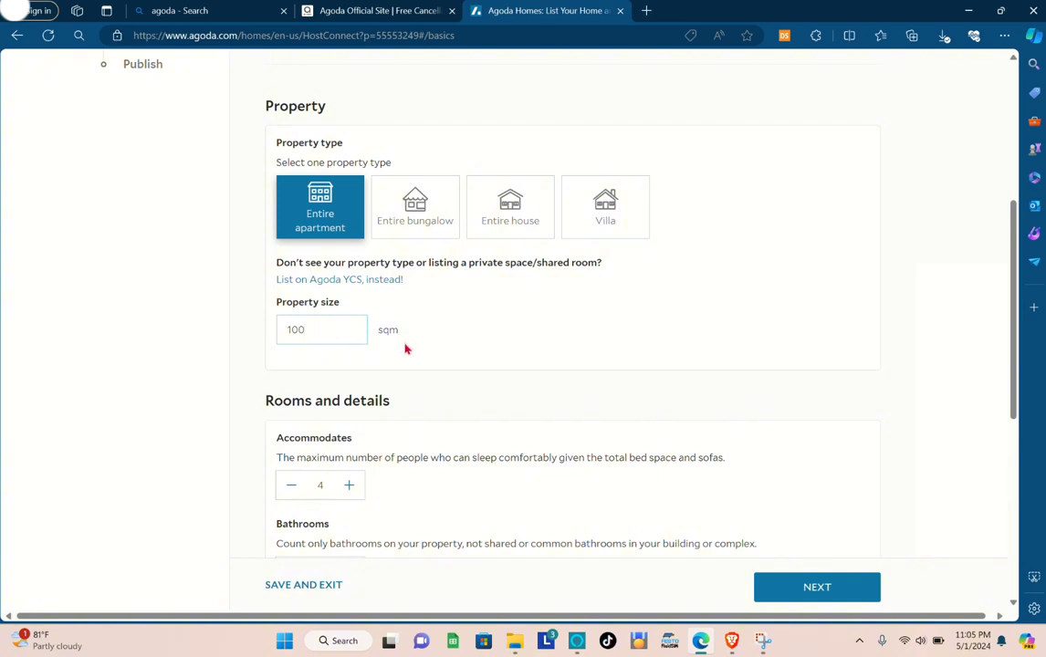
scroll(386, 363, "down", 1)
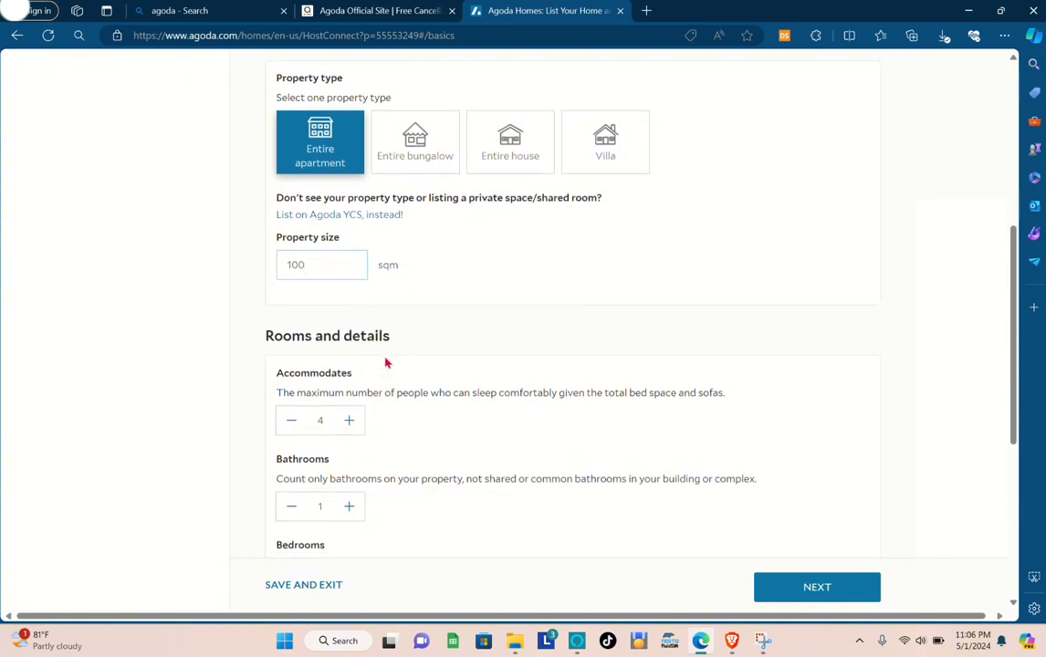
Set the listing to accommodate 3 people and to have 2 bedrooms.
left_click(293, 409)
scroll(316, 228, "up", 1)
scroll(395, 459, "down", 3)
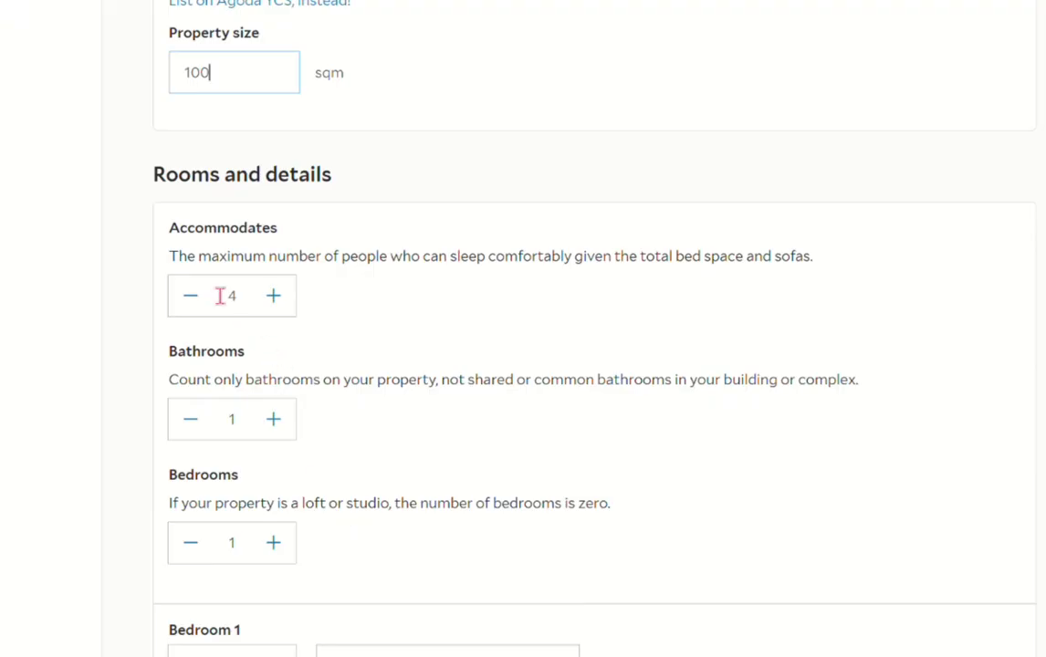
left_click(191, 294)
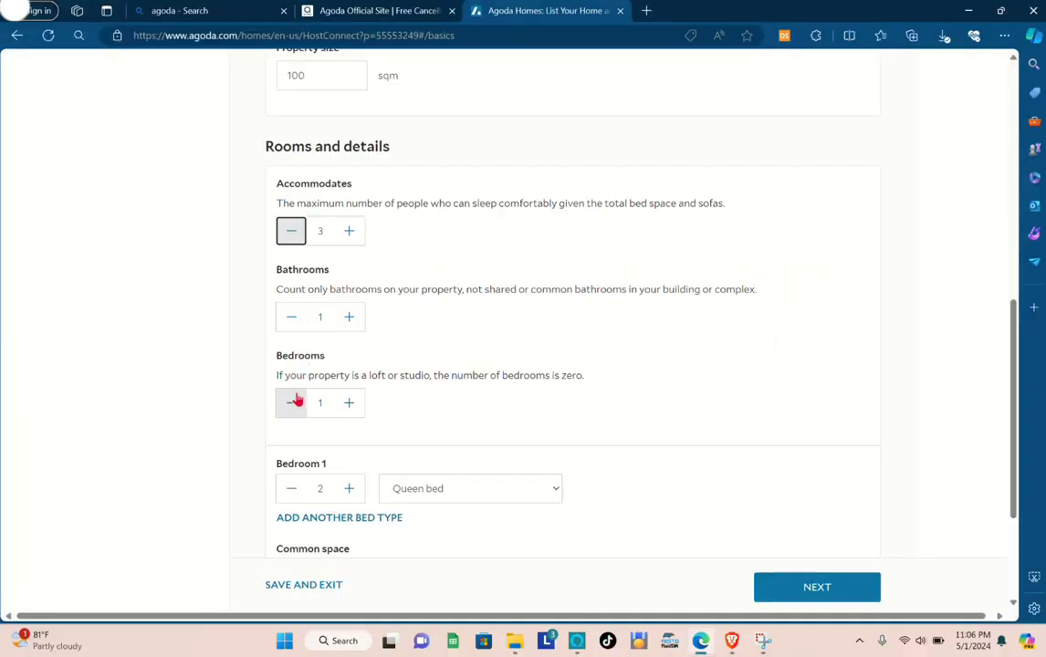
left_click(350, 403)
Set Bedroom 1 to 1 bed of the type Single bed.
scroll(346, 514, "down", 2)
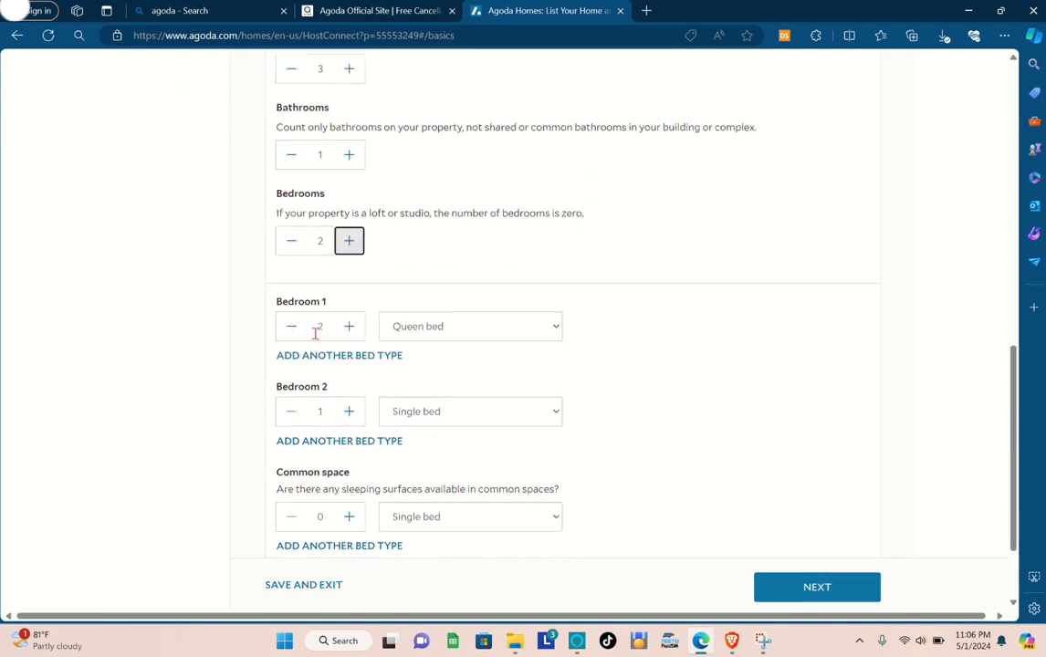
left_click(292, 327)
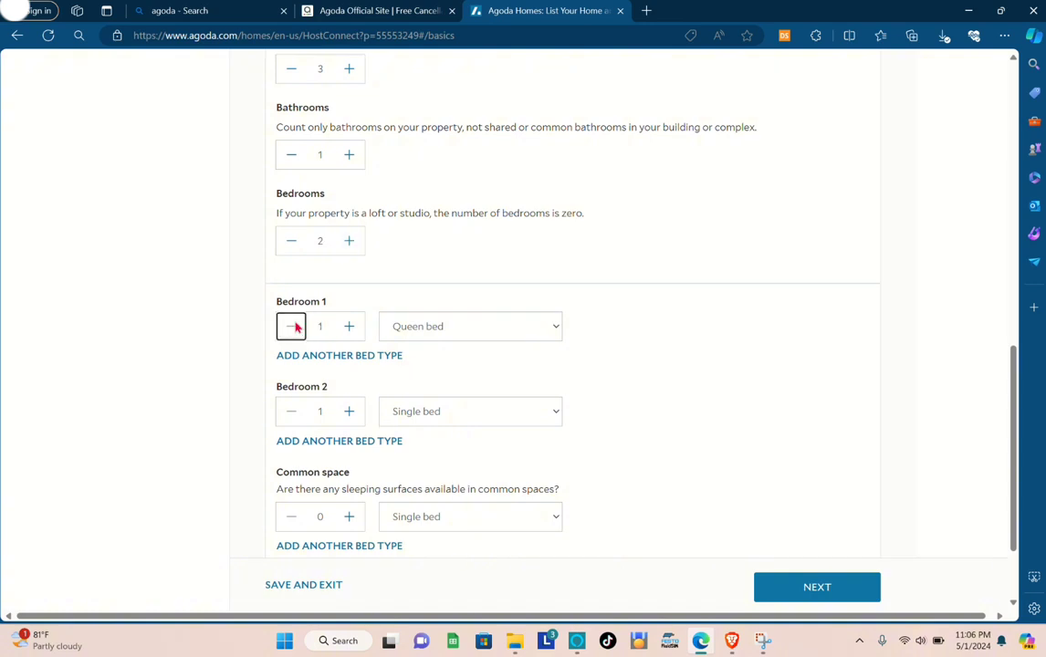
left_click(461, 328)
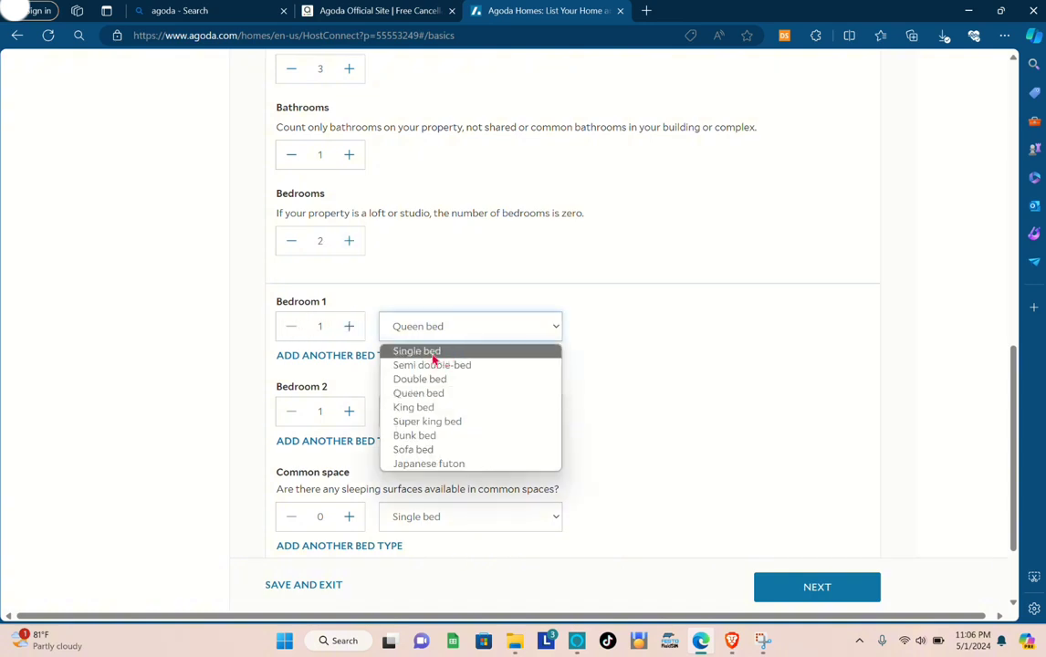
left_click(433, 356)
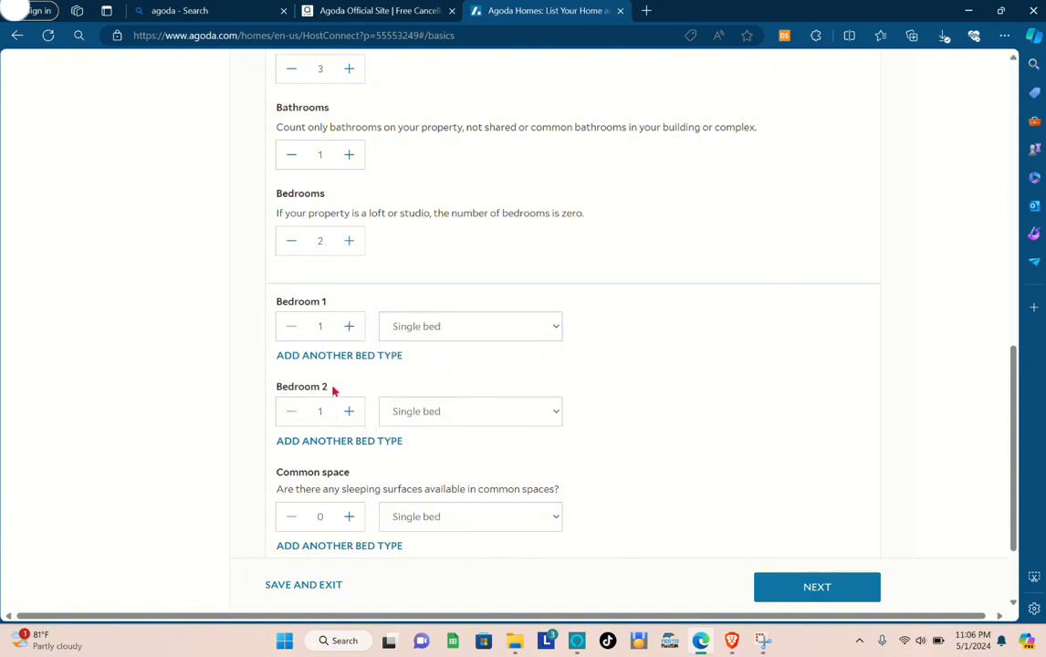
Set Bedroom 2 to 2 beds of the type Single bed.
left_click(349, 411)
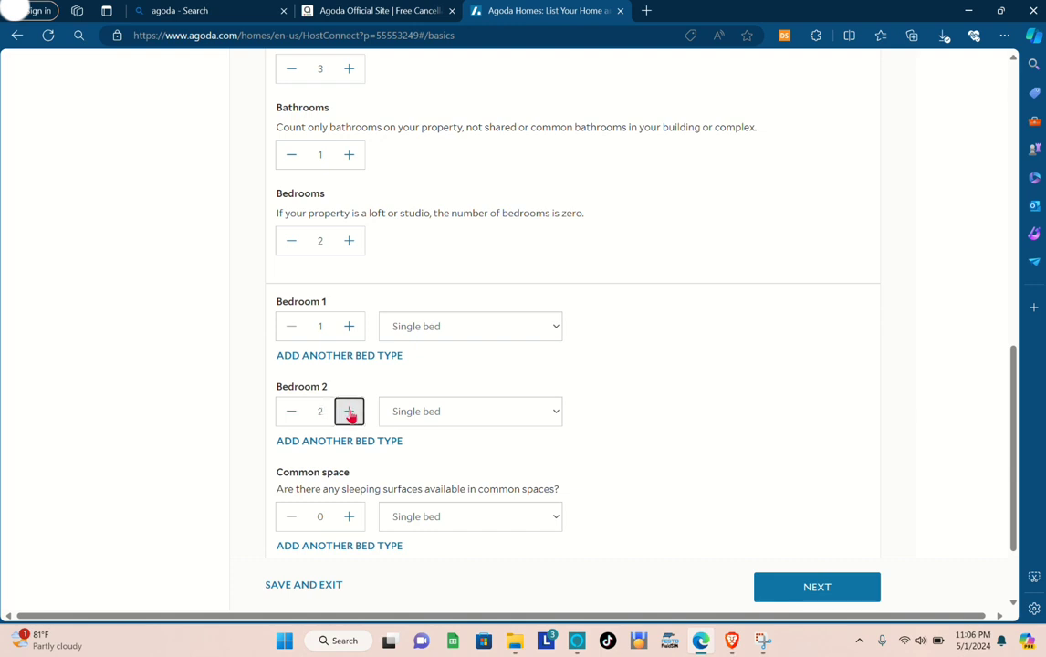
left_click(493, 417)
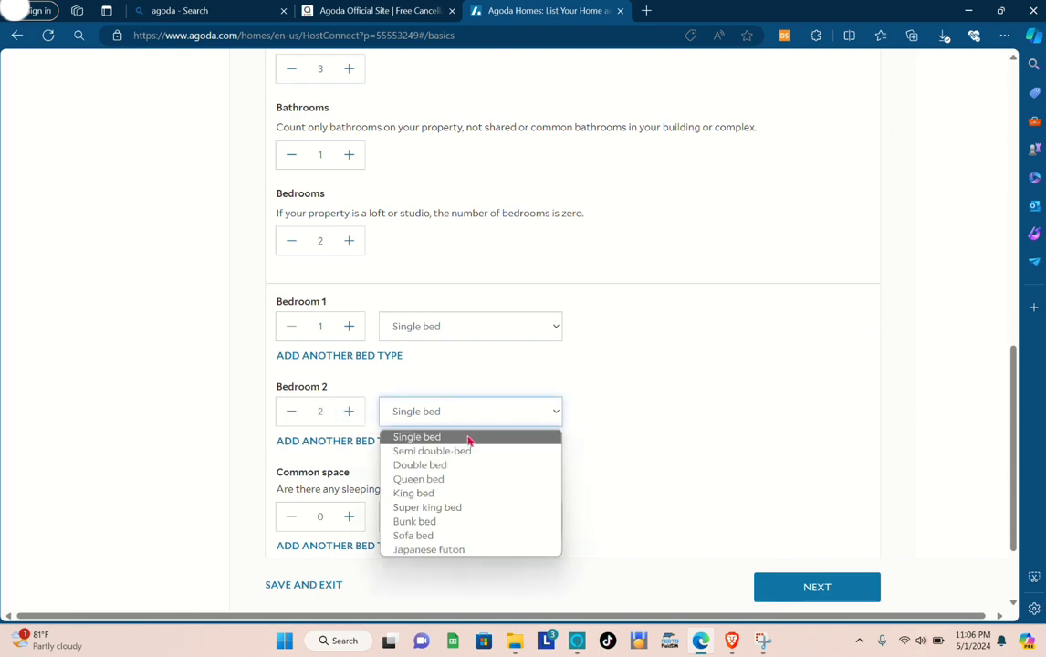
left_click(466, 439)
Set the common space sleeping surfaces to 1 single bed and continue to the Location section.
scroll(422, 486, "down", 2)
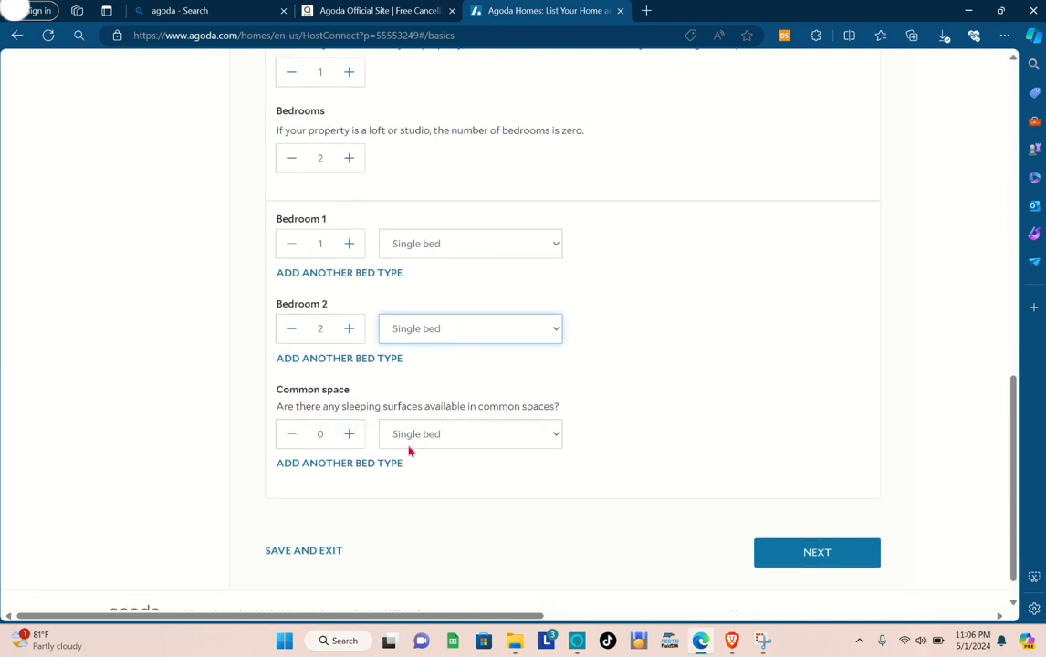
left_click(499, 435)
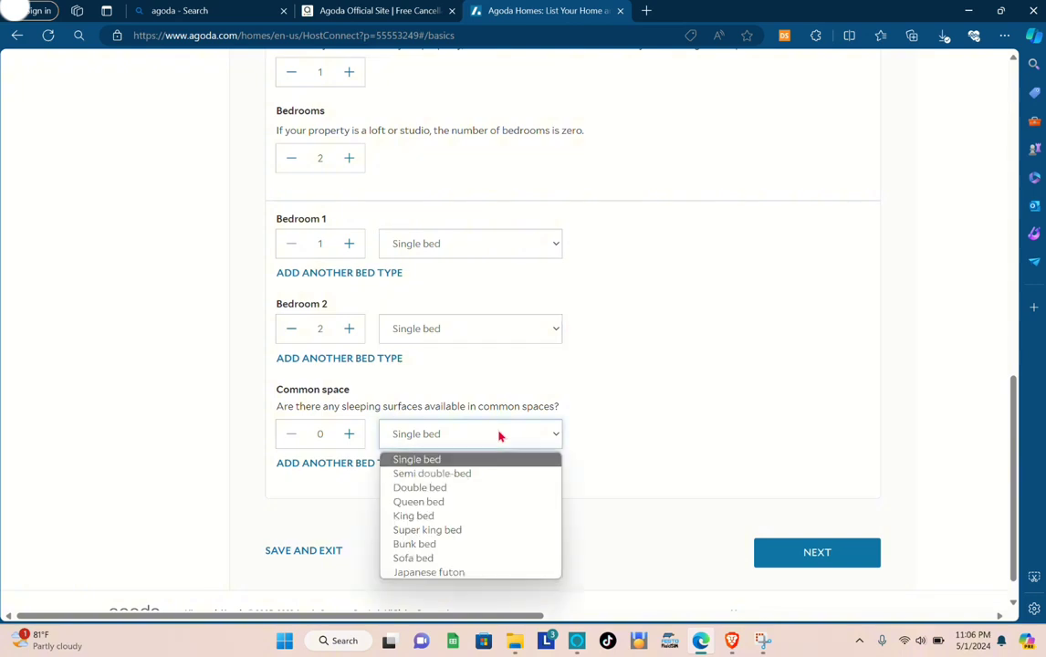
left_click(499, 435)
left_click(349, 434)
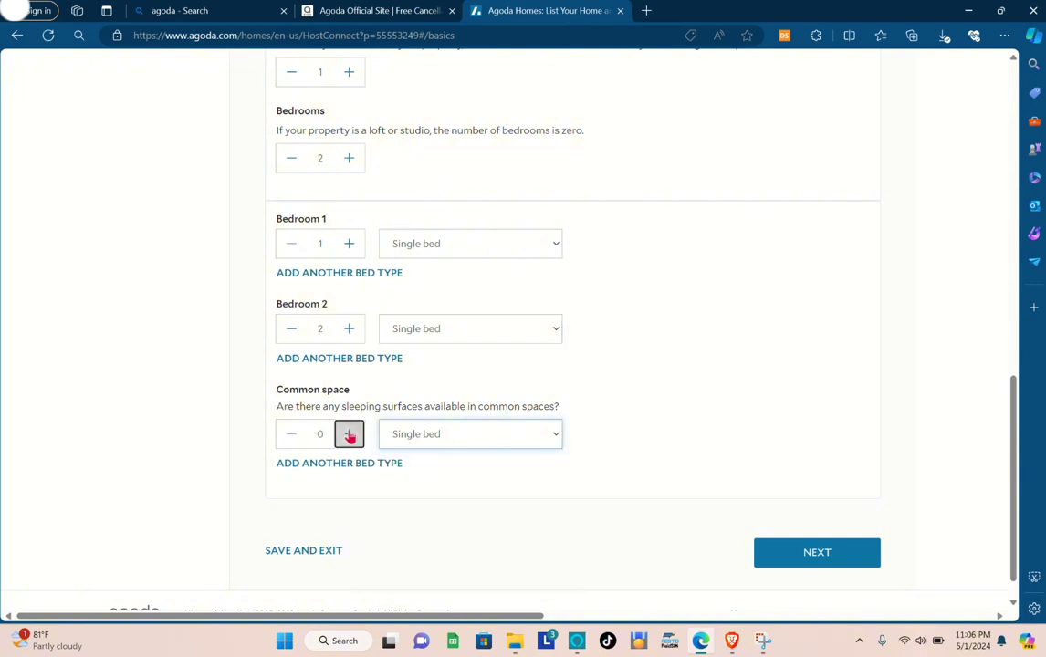
scroll(365, 494, "down", 1)
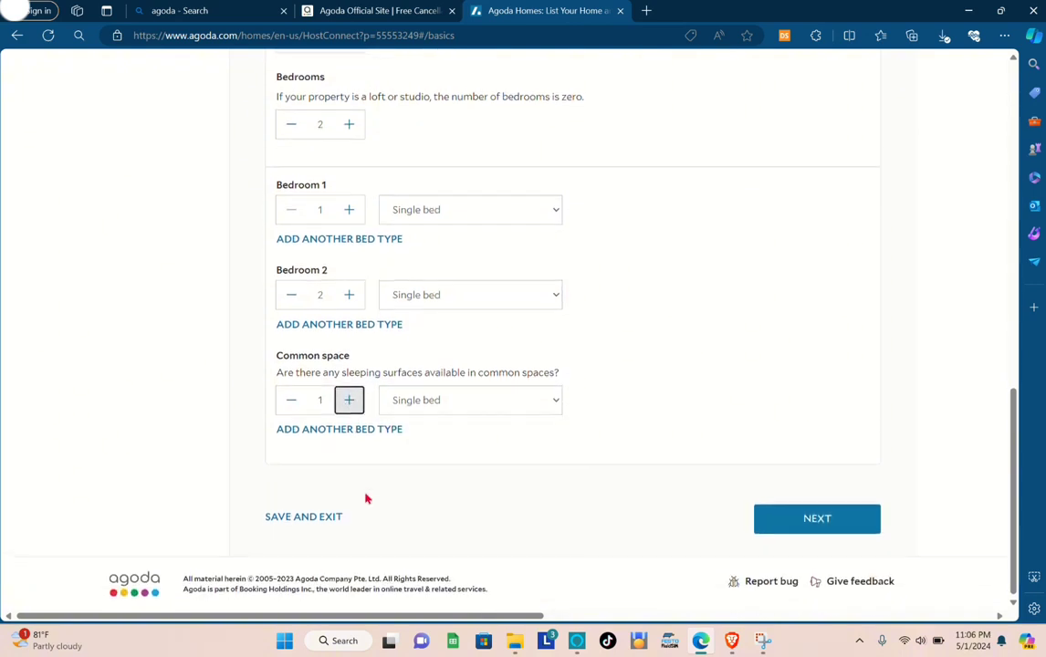
left_click(803, 516)
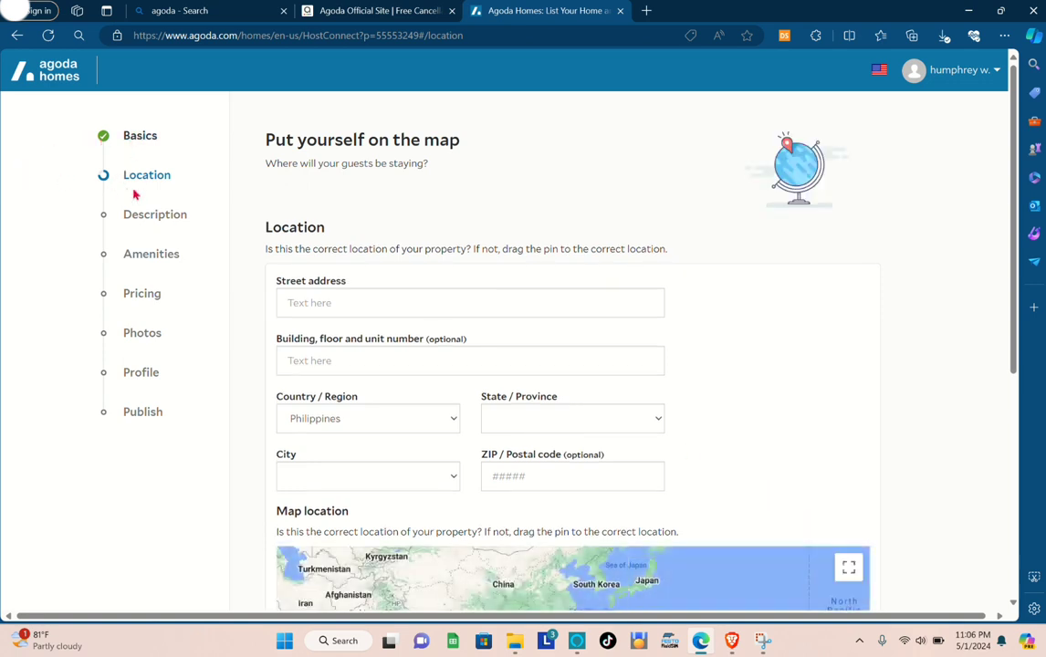
Examine the address fields and the property map in the Location section of the listing.
left_click(326, 305)
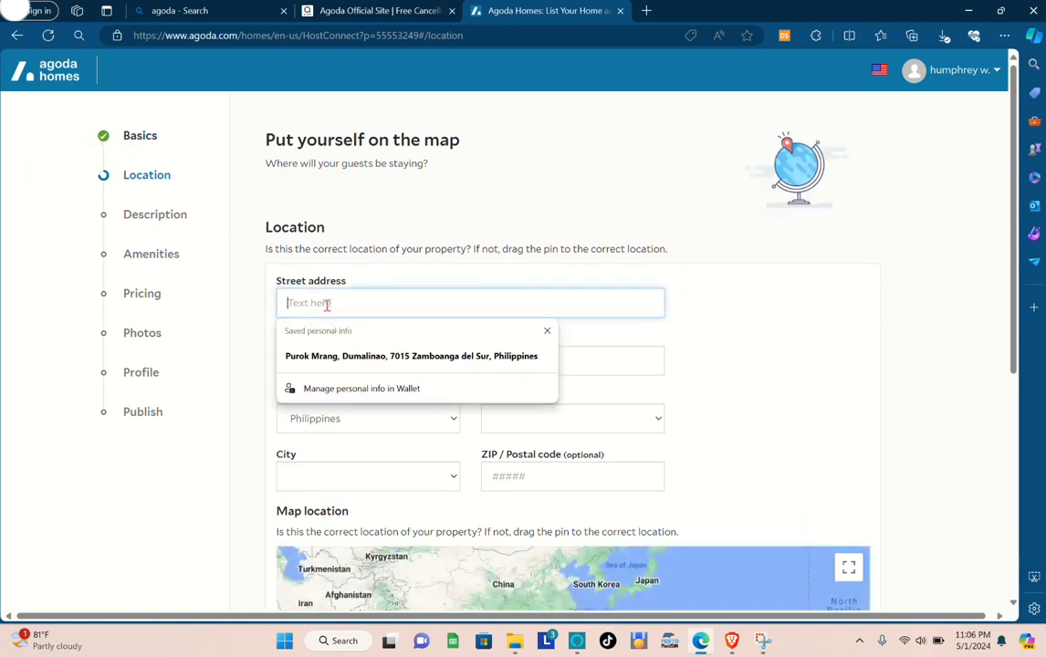
left_click(490, 270)
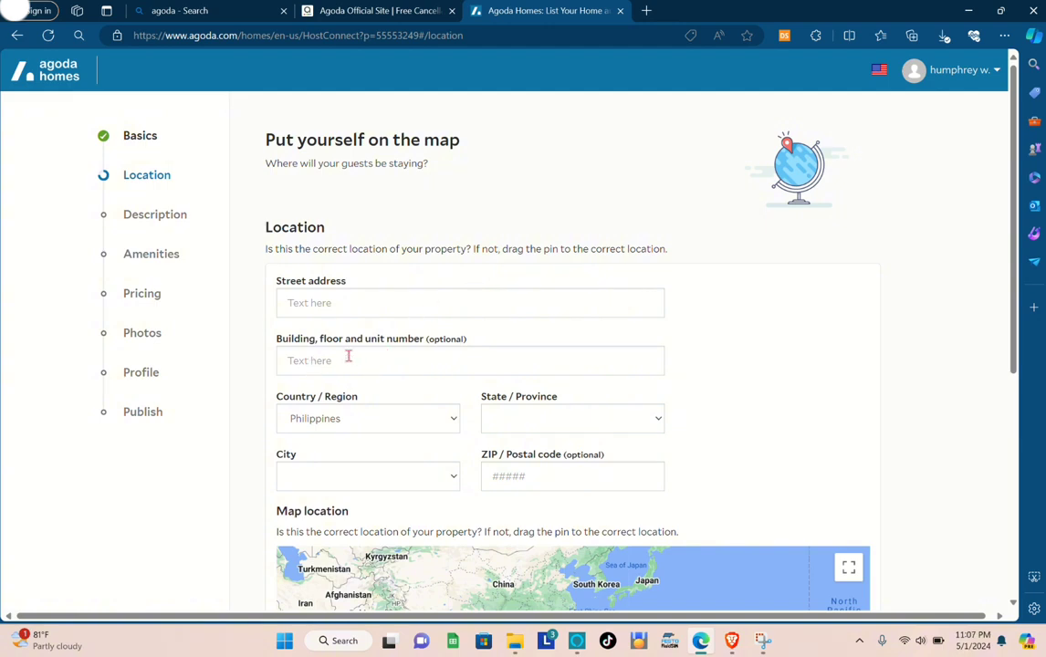
scroll(404, 432, "down", 1)
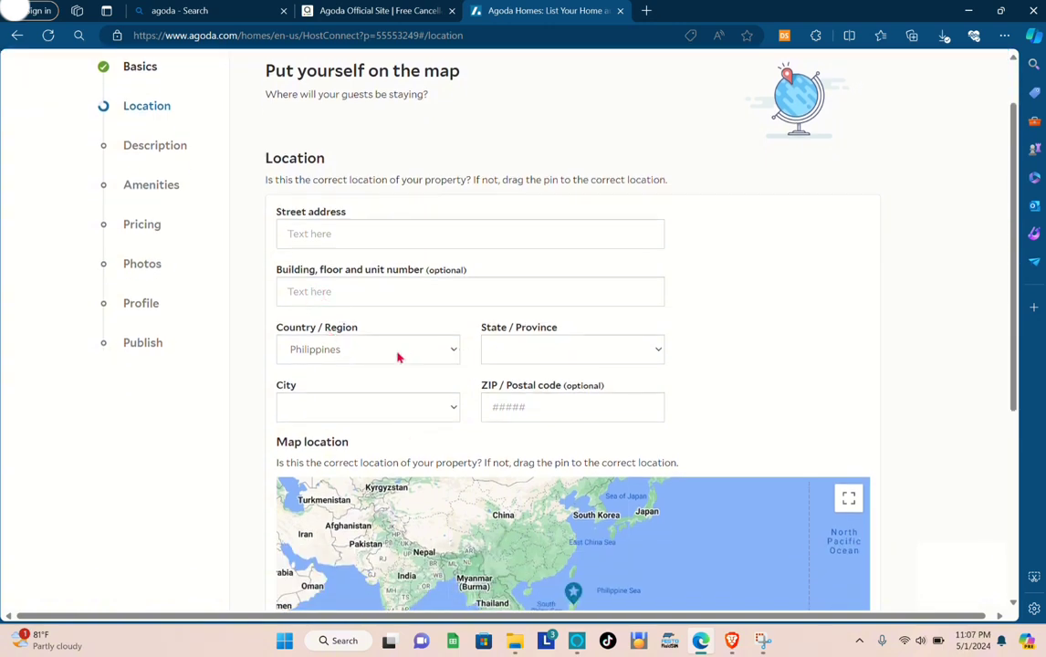
scroll(570, 411, "down", 2)
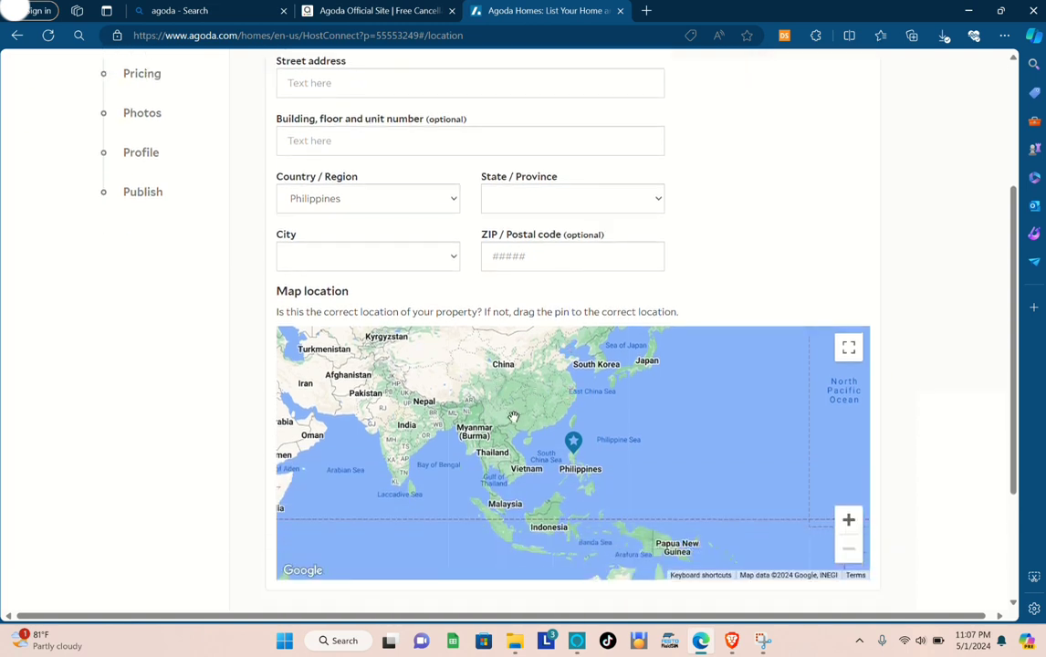
left_click_drag(514, 408, 478, 460)
scroll(479, 460, "up", 1)
scroll(553, 471, "down", 2)
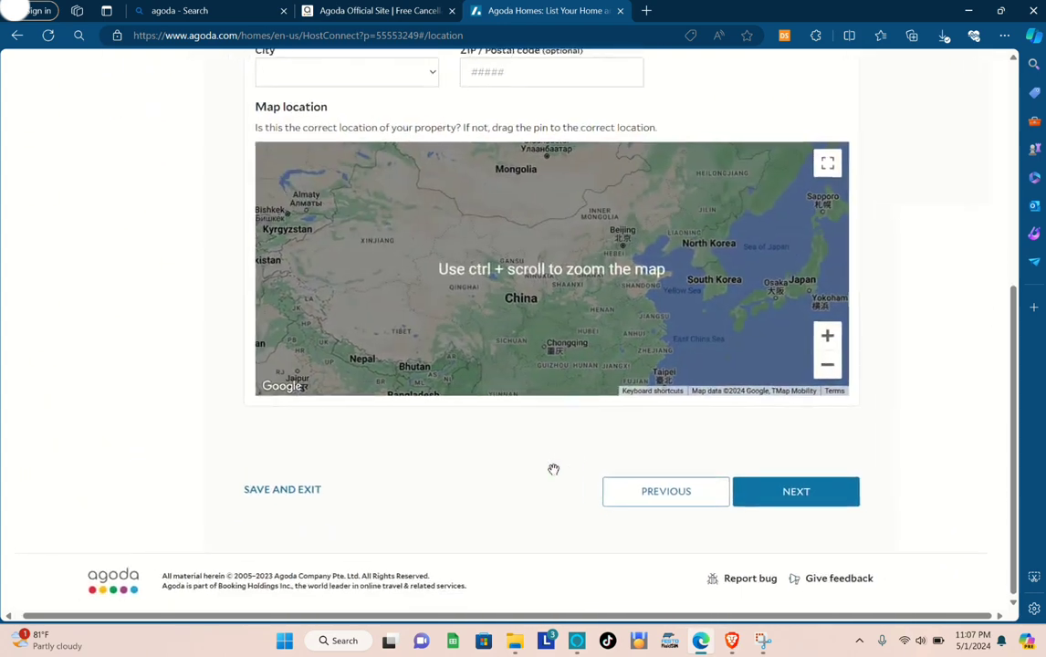
left_click_drag(567, 355, 416, 222)
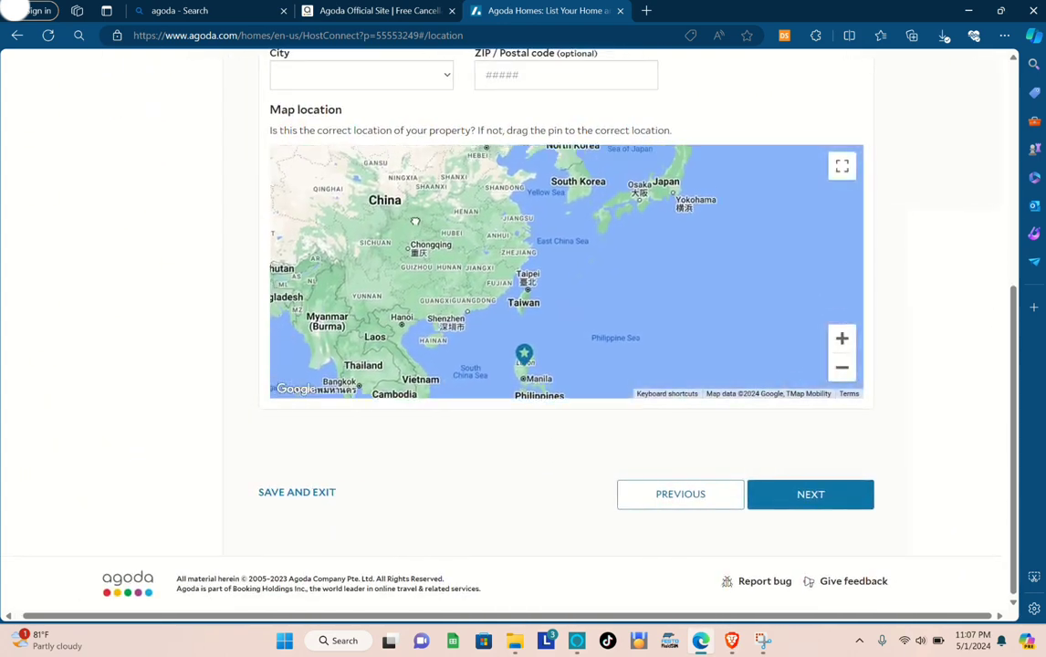
Bring the southern Philippines into view on the property map, then submit the Location section and proceed to Description.
left_click_drag(585, 315, 602, 196)
scroll(539, 312, "down", 1)
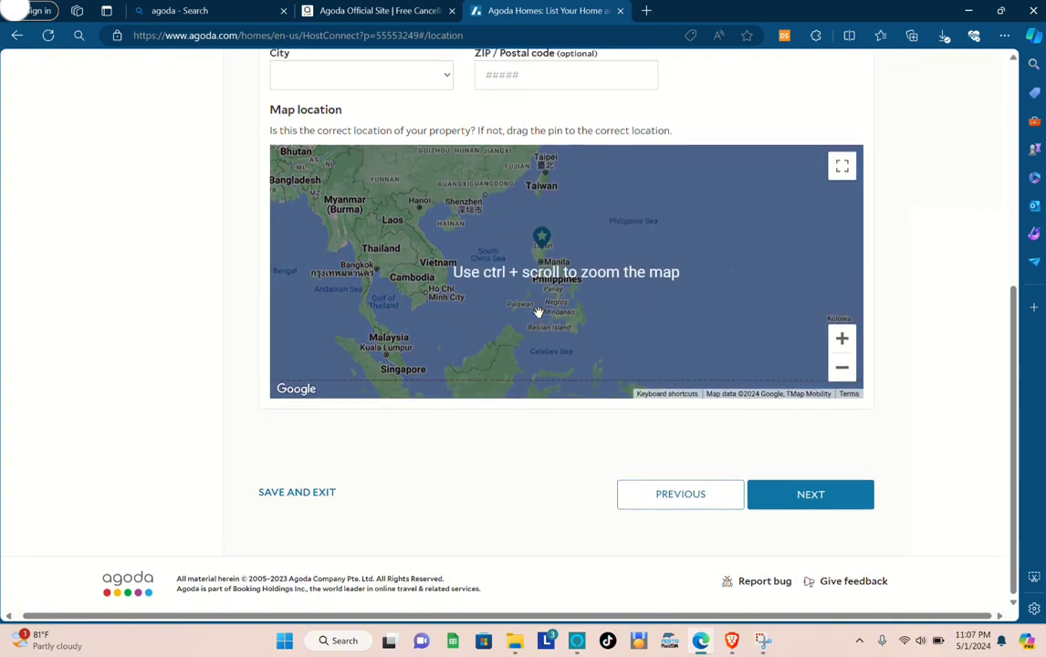
scroll(539, 313, "up", 3)
scroll(552, 298, "down", 1)
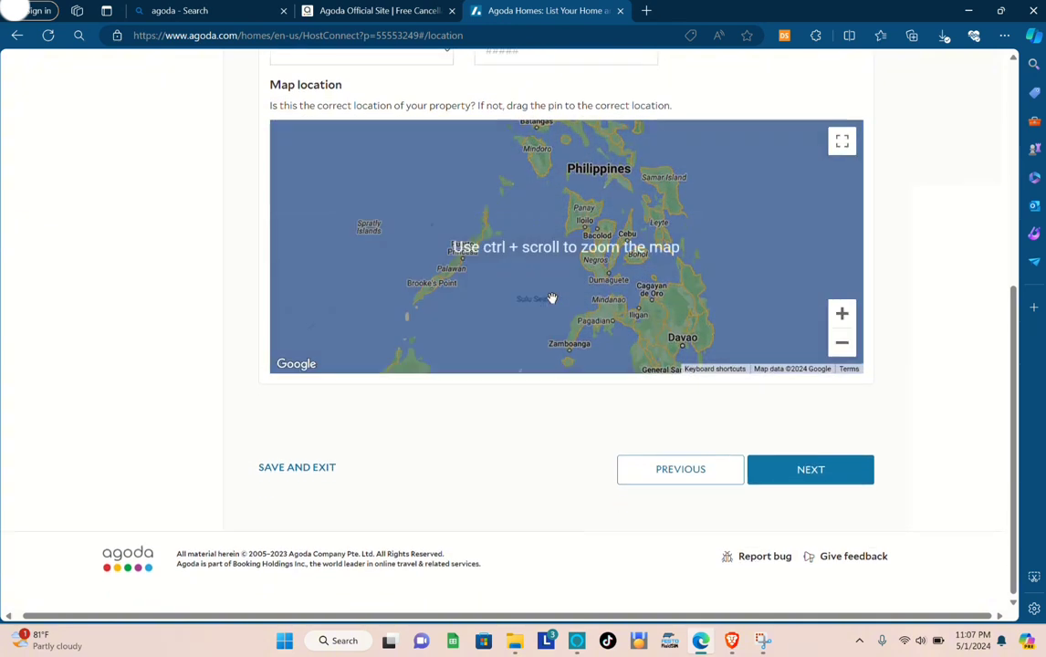
scroll(551, 370, "up", 1)
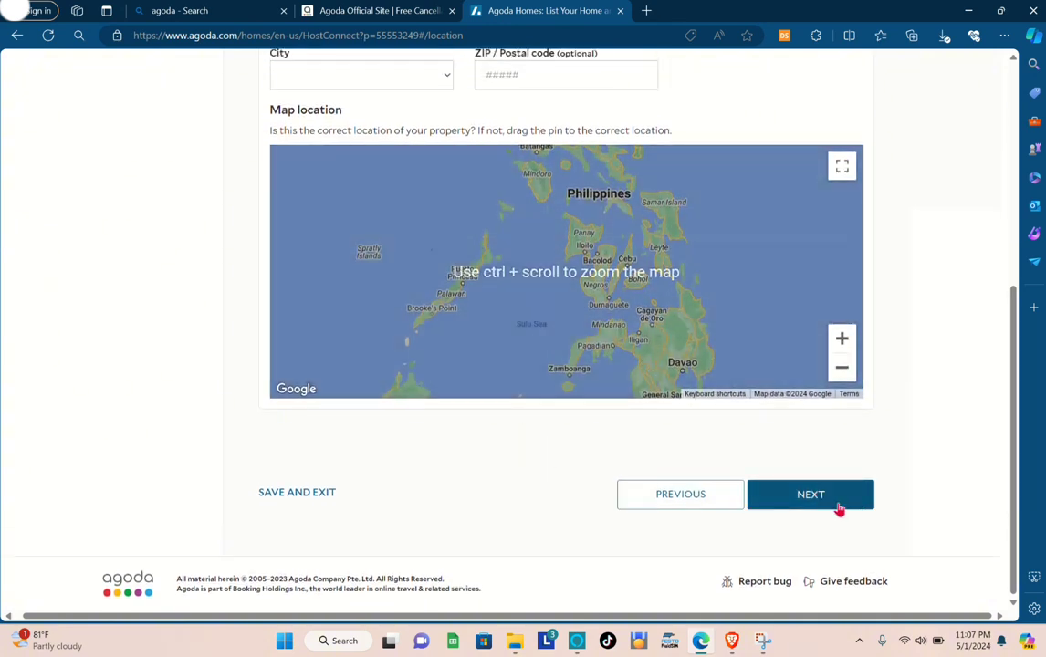
left_click(832, 502)
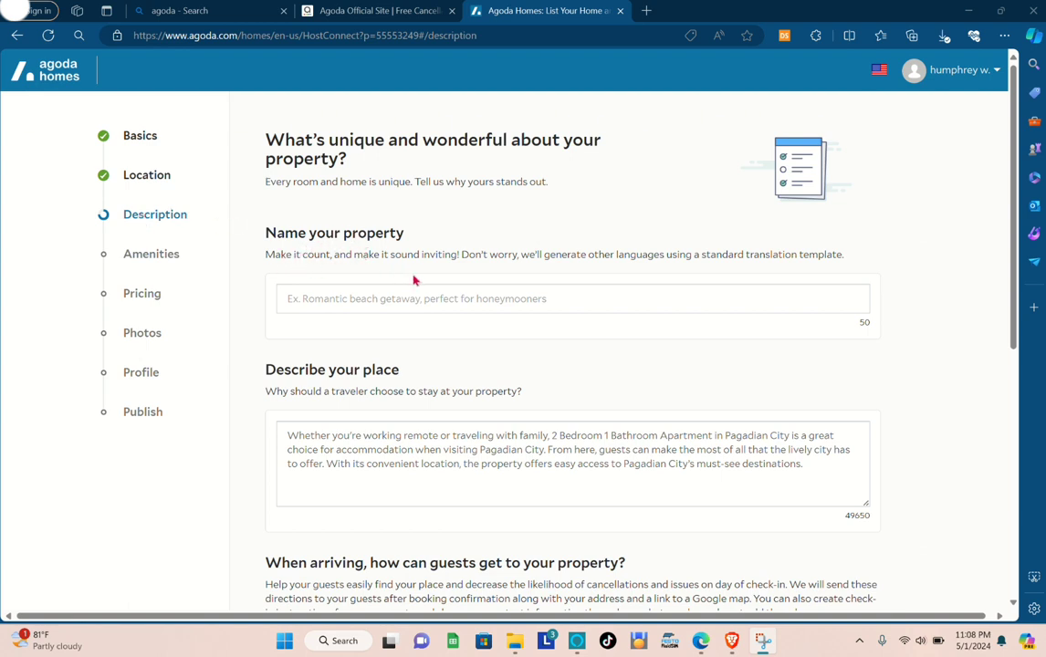
Name the property "Perfect Relaxing Resting Place".
scroll(413, 339, "down", 1)
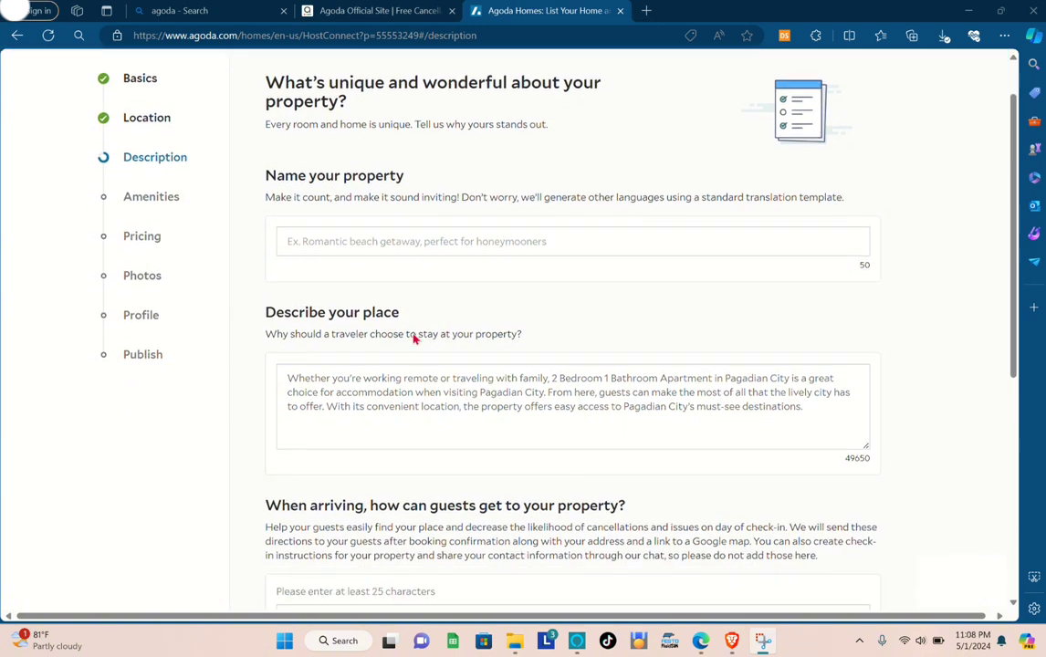
left_click(362, 238)
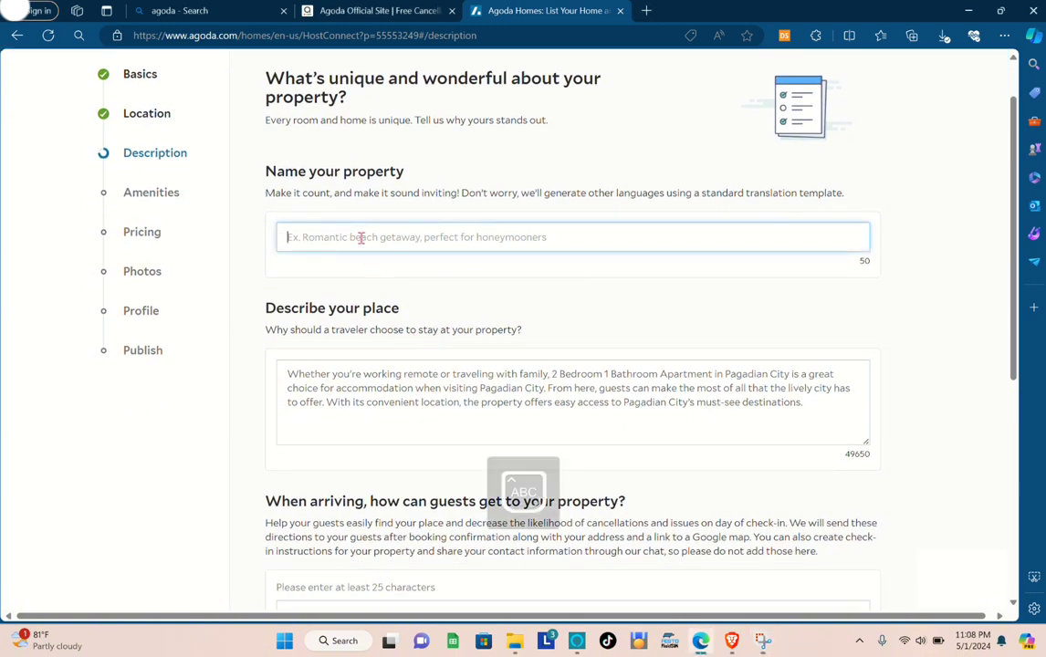
type("Pe")
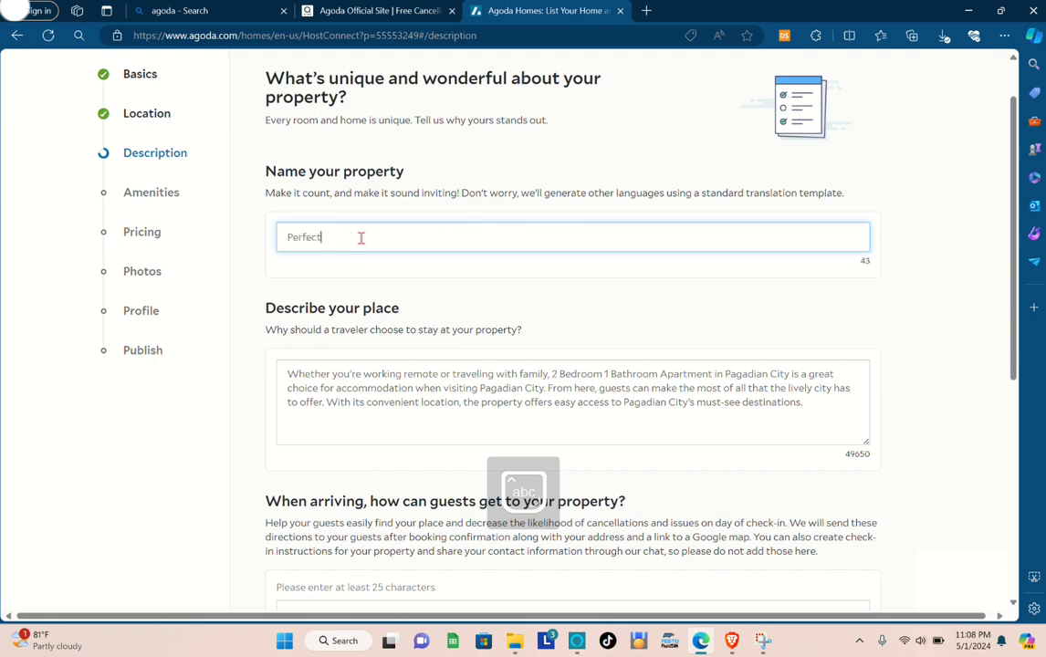
type("rfect ")
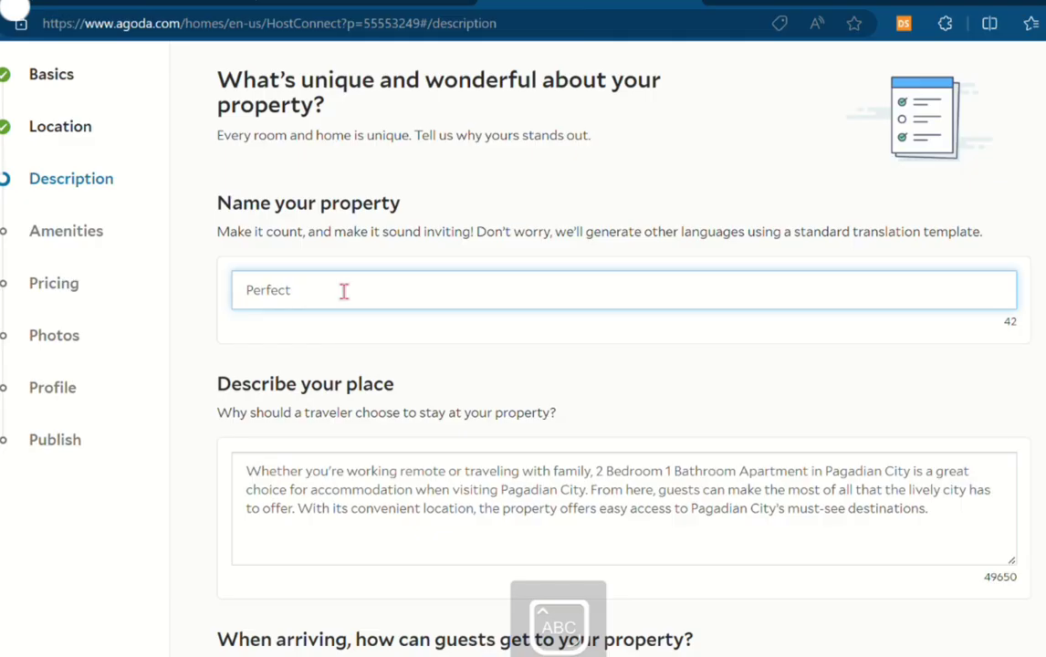
type("Relaxing")
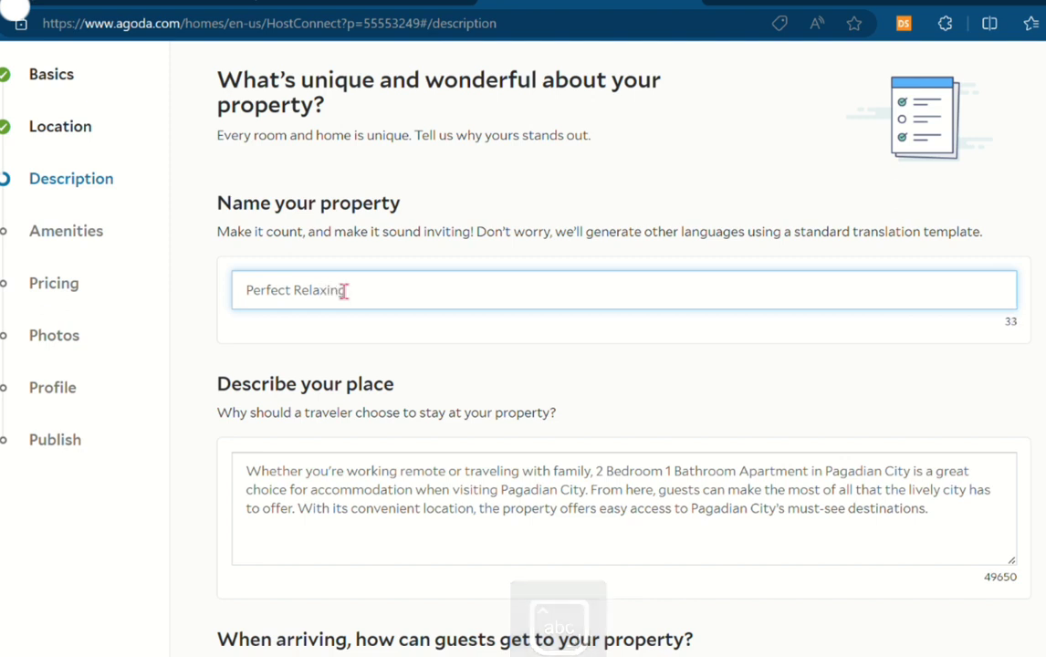
type(" Restin")
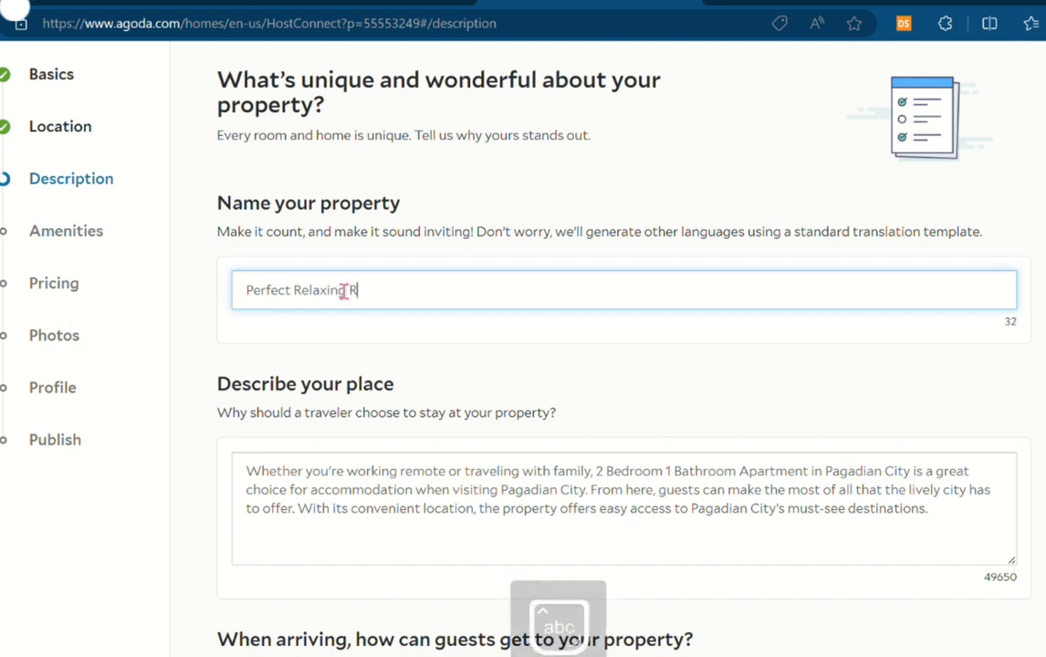
type("g Pl")
type("ace")
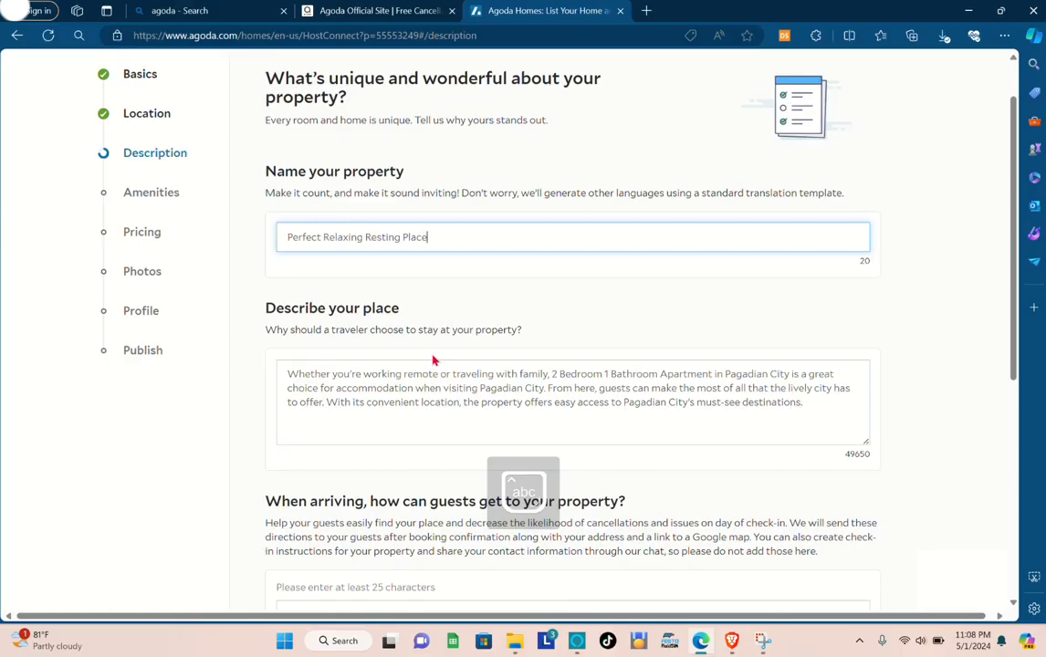
Complete the Description section with "SNDXKJSBDJKSBDHBSAHDBCHSBDKNSB" as the arrival directions and a 4-star rating.
scroll(435, 406, "down", 1)
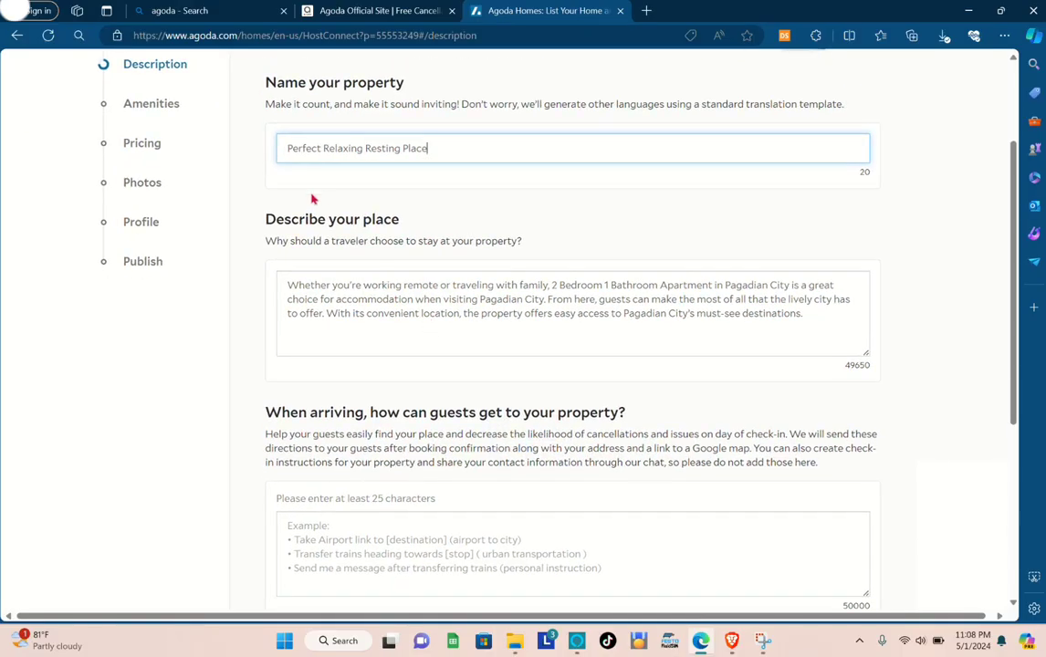
triple_click(377, 312)
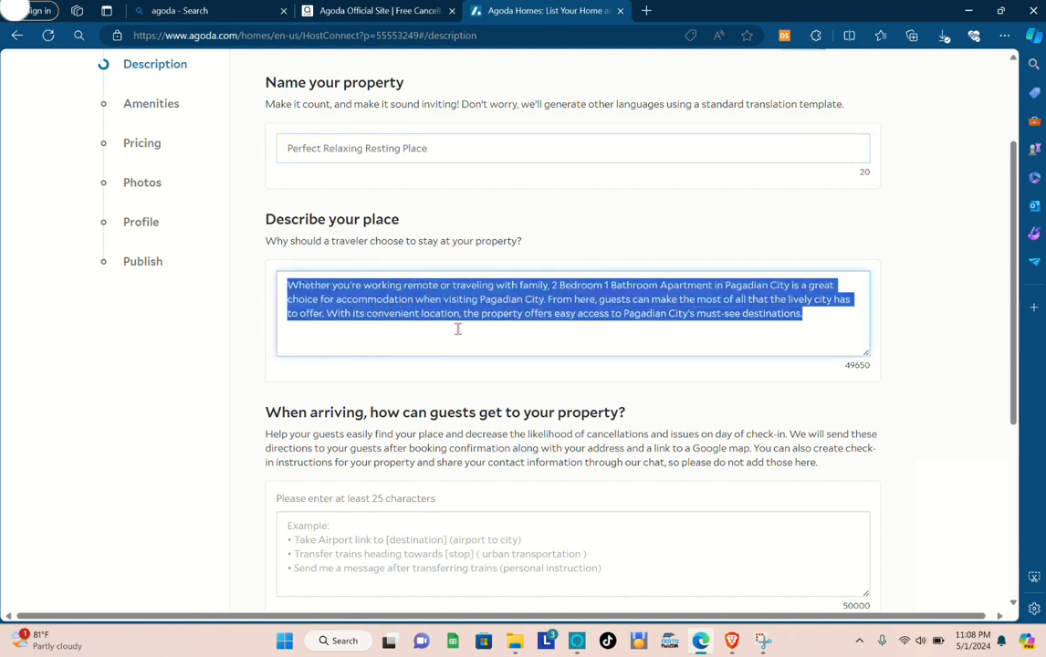
left_click(548, 327)
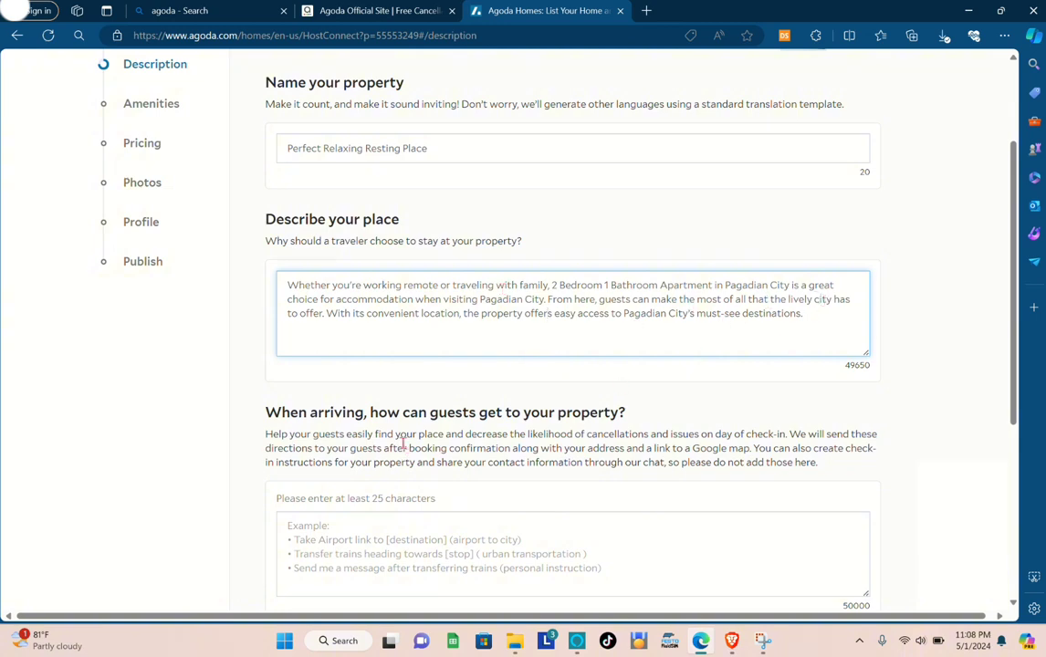
scroll(402, 443, "down", 1)
scroll(365, 359, "down", 1)
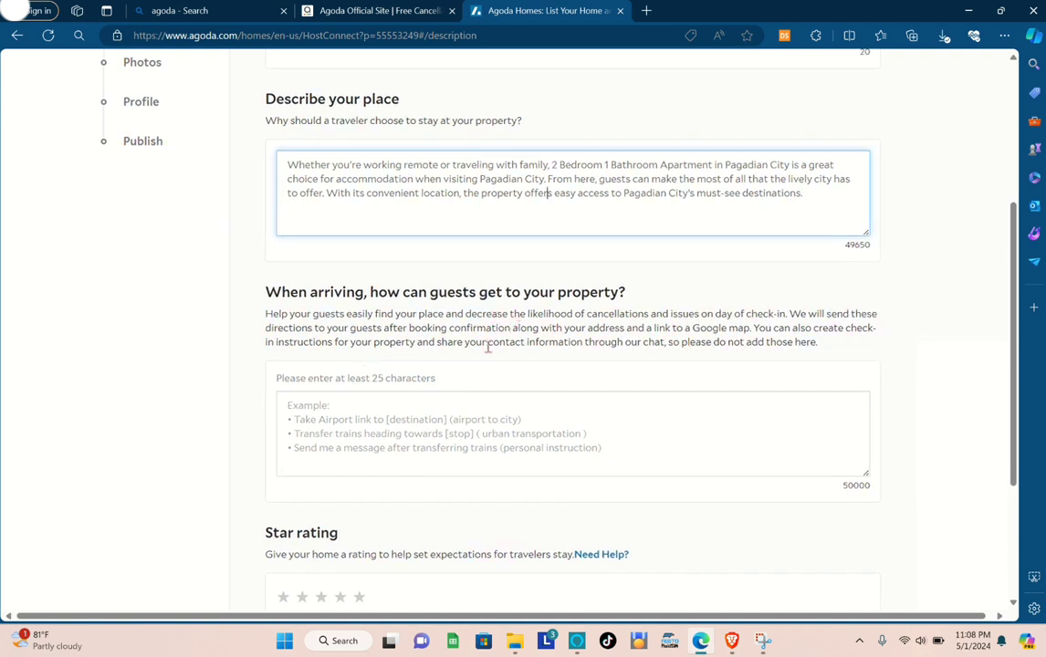
left_click(362, 412)
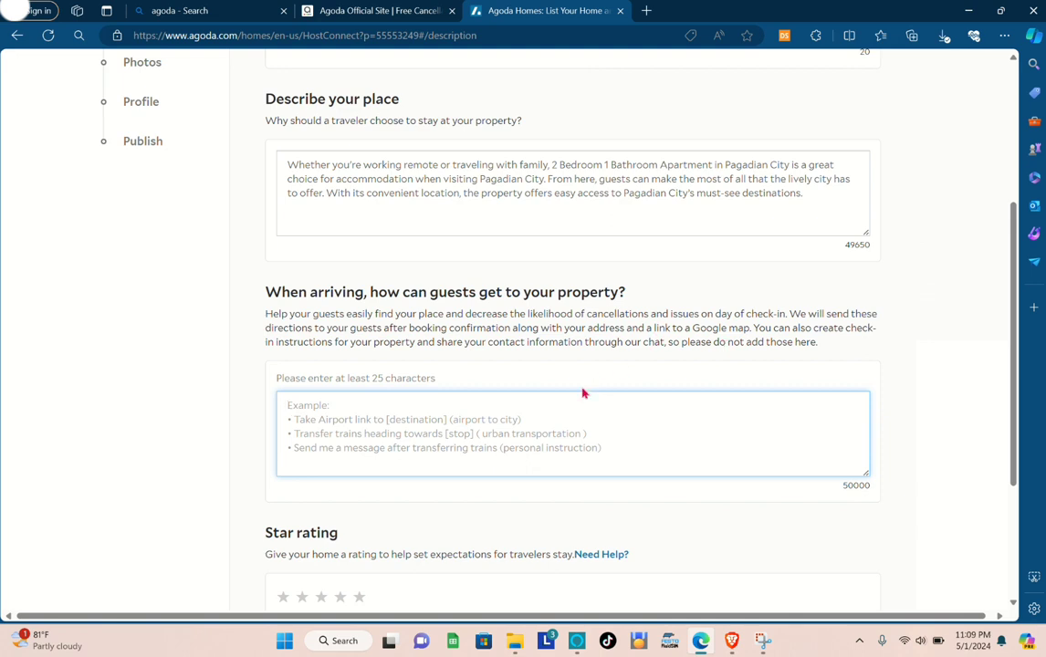
scroll(484, 333, "down", 2)
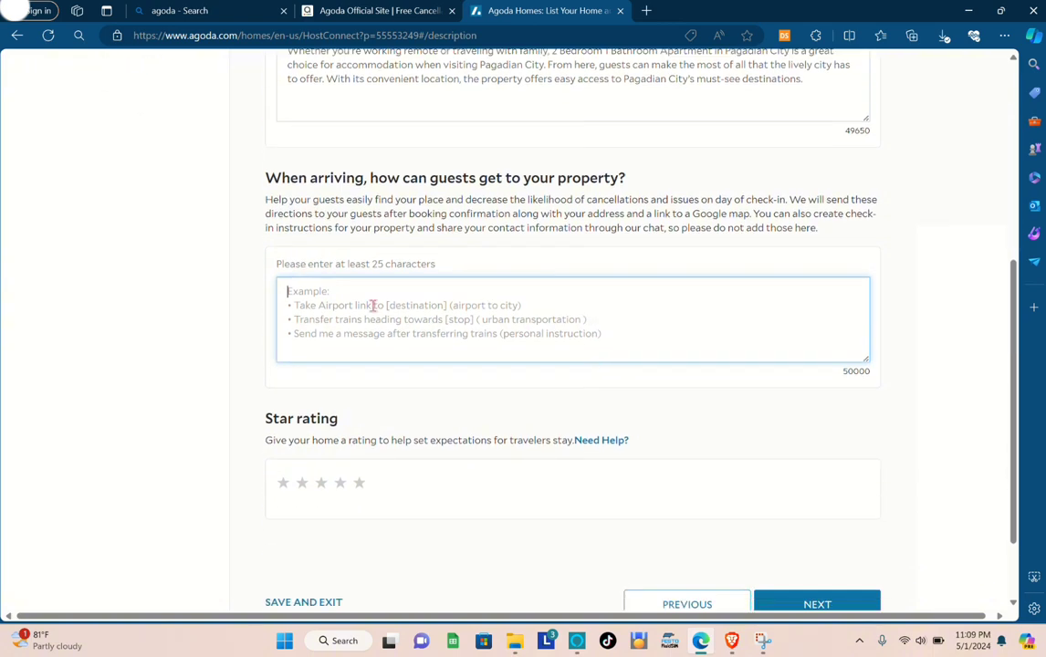
left_click(369, 345)
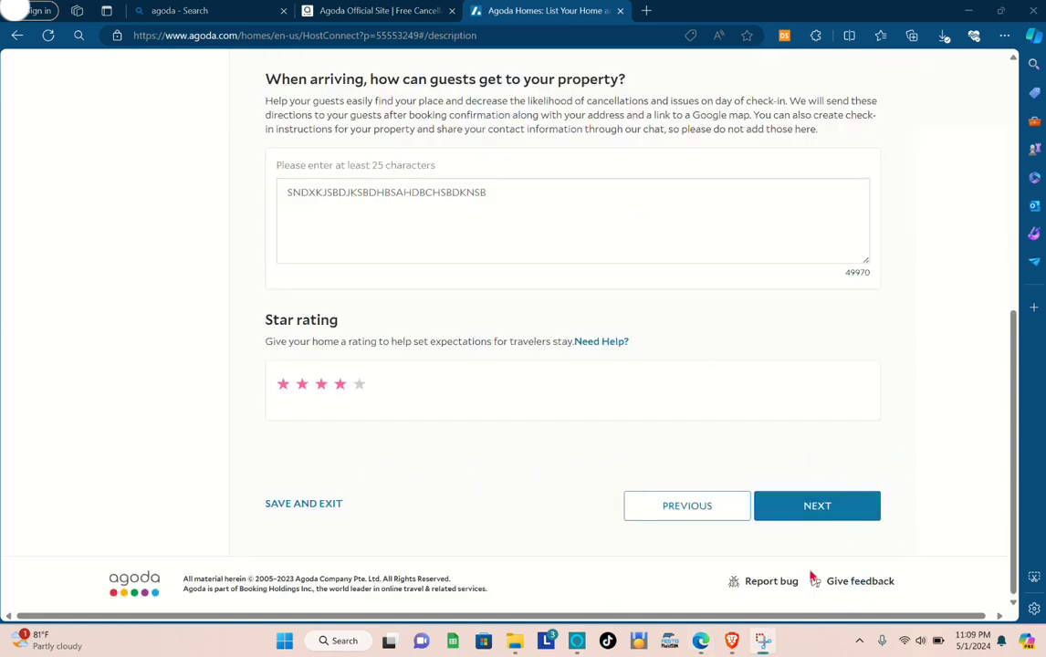
left_click(829, 502)
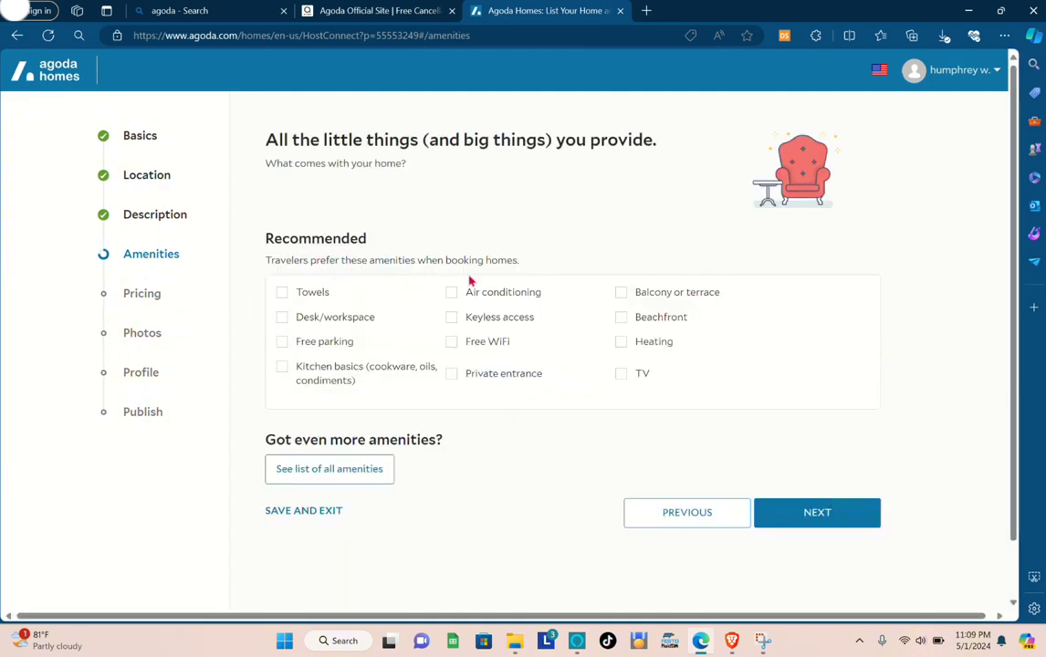
Select towels, desk/workspace, free parking, kitchen basics, air conditioning, keyless access, free WiFi, private entrance and beachfront as amenities, and continue to Pricing.
left_click(282, 294)
left_click(283, 320)
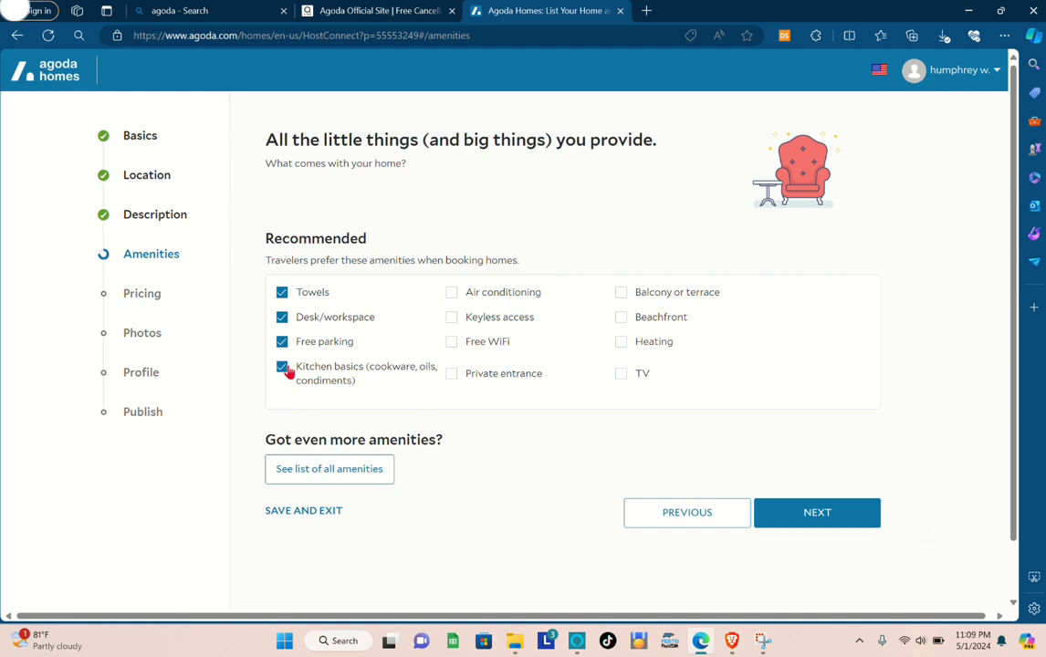
left_click(452, 294)
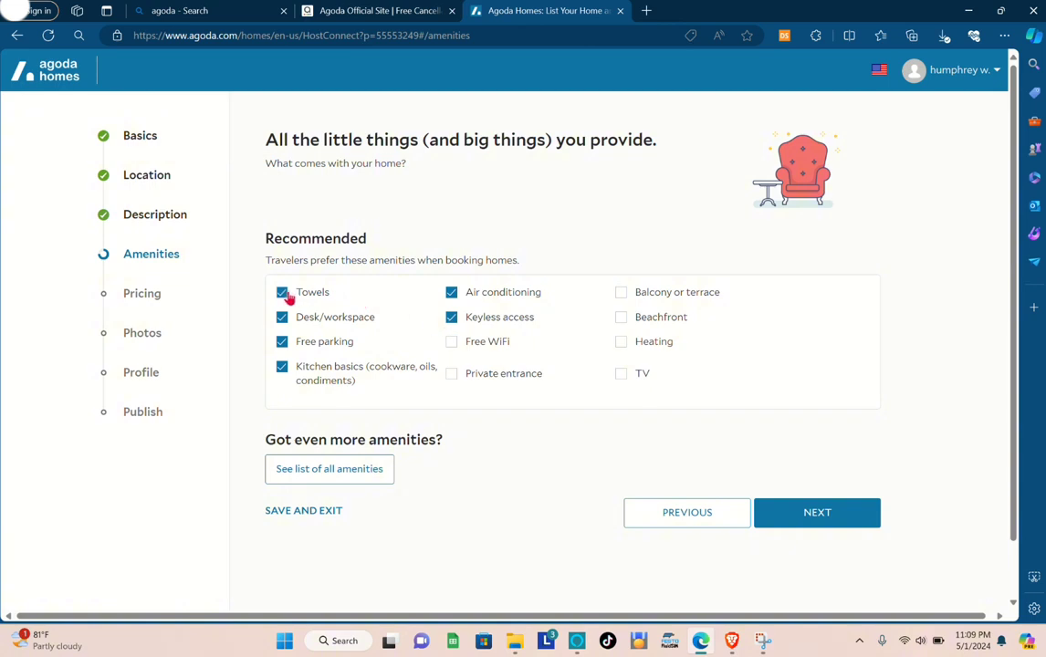
left_click(455, 374)
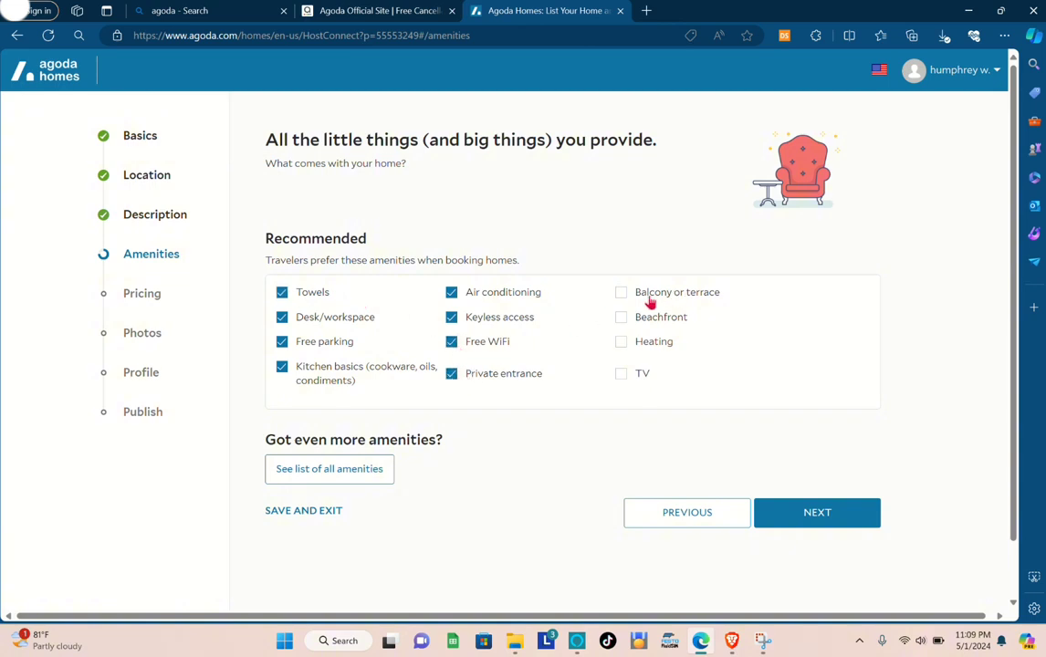
left_click(624, 320)
left_click(812, 517)
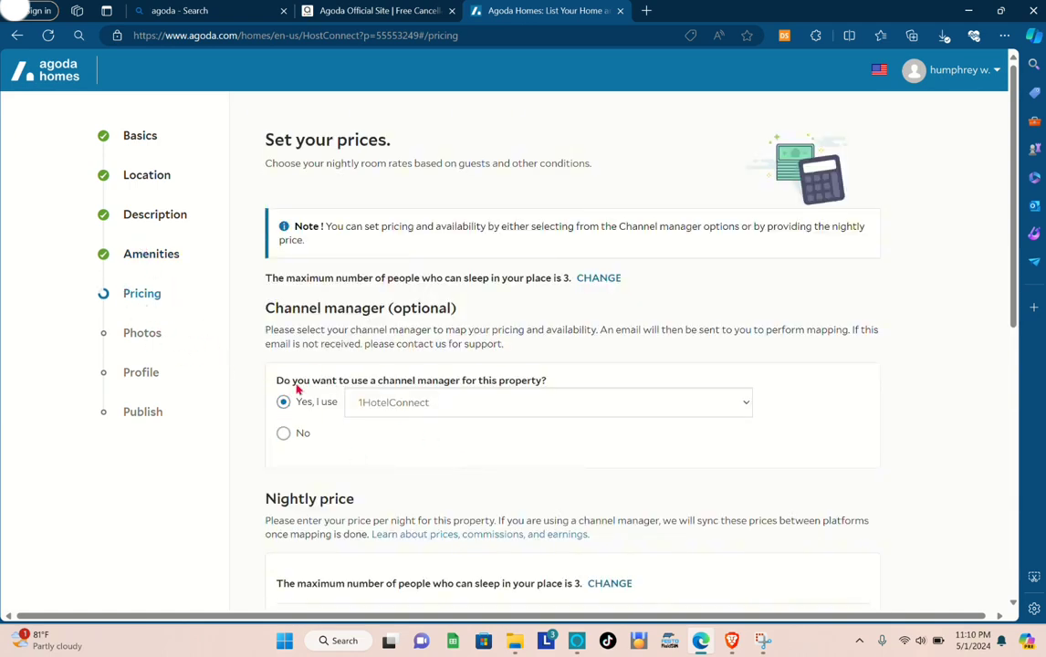
Keep 1HotelConnect as the channel manager and set the minimum price per night to 2000 PHP.
scroll(270, 389, "down", 2)
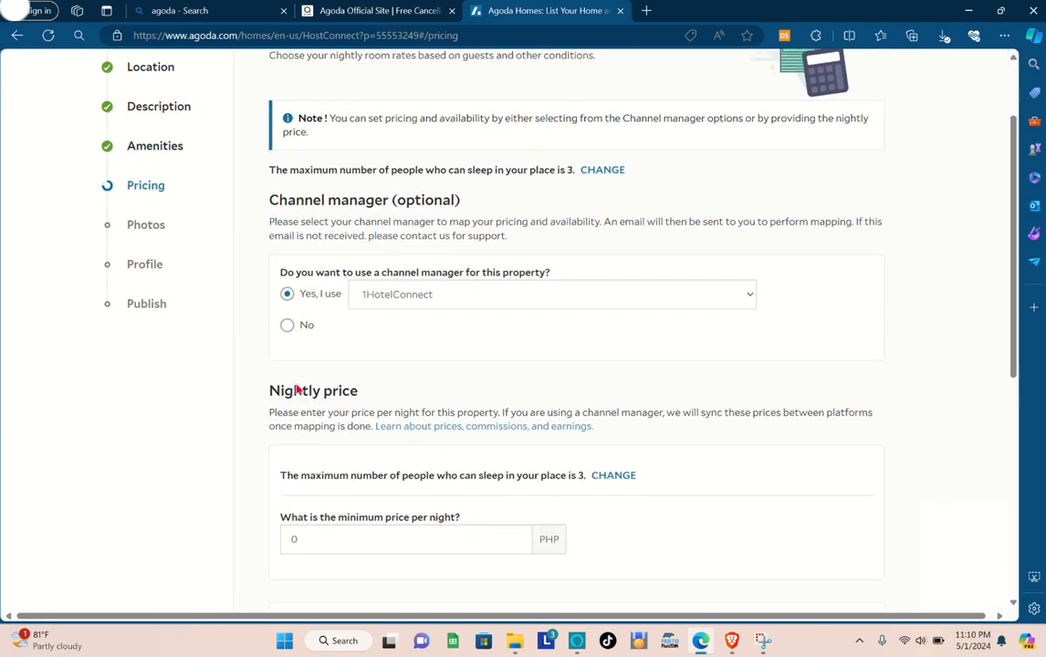
left_click(443, 307)
left_click(443, 307)
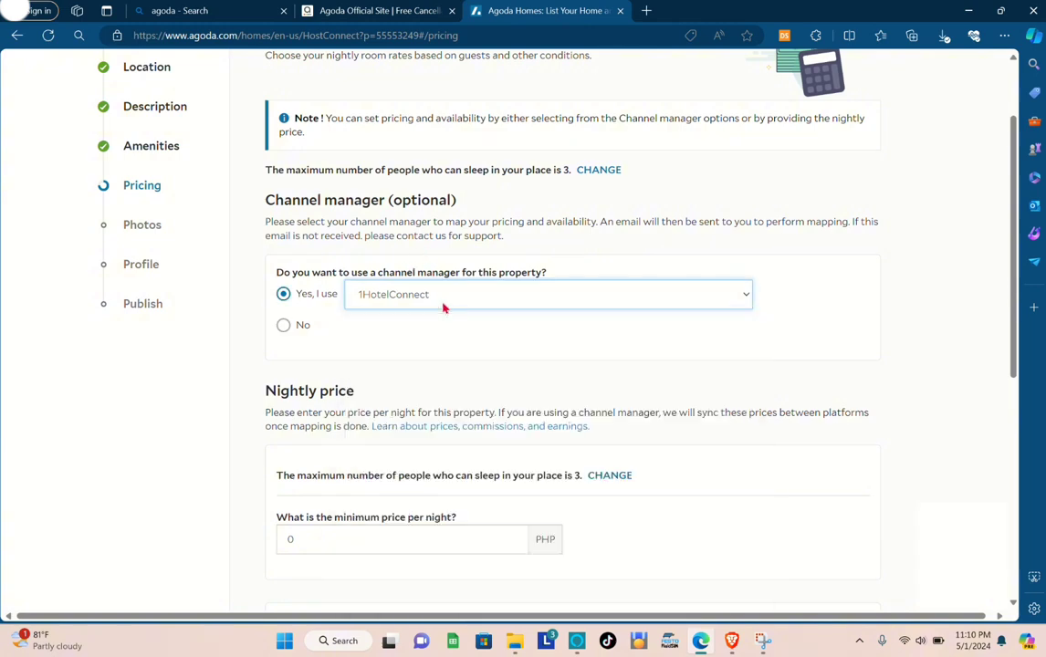
scroll(427, 355, "down", 2)
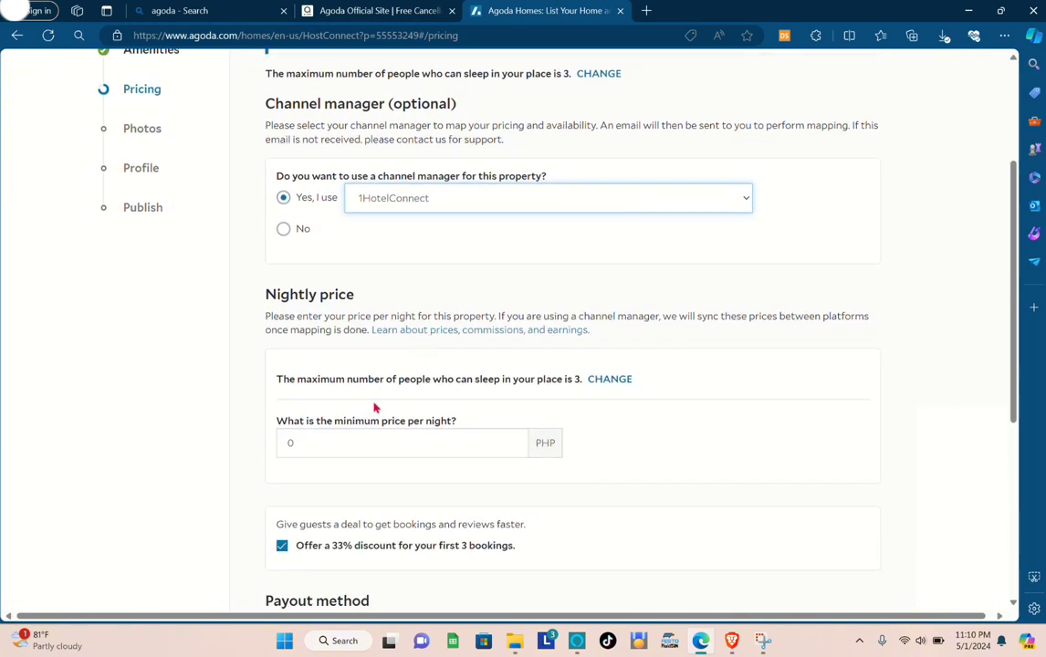
left_click(320, 446)
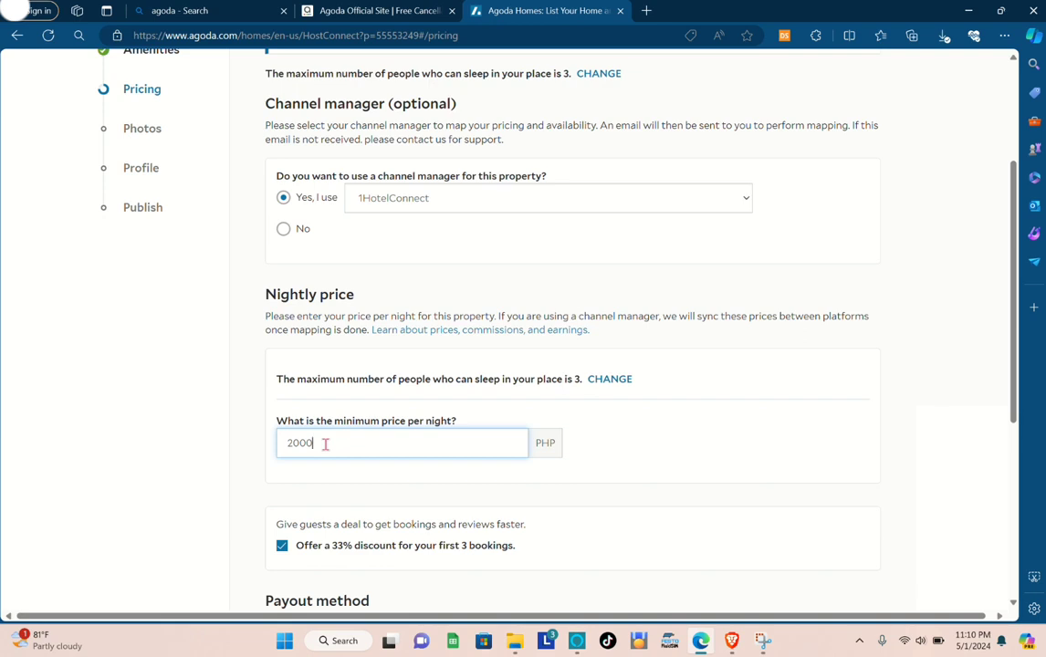
Choose direct deposit to bank as the payout method and continue to the Photos section.
scroll(547, 512, "down", 1)
scroll(411, 457, "down", 2)
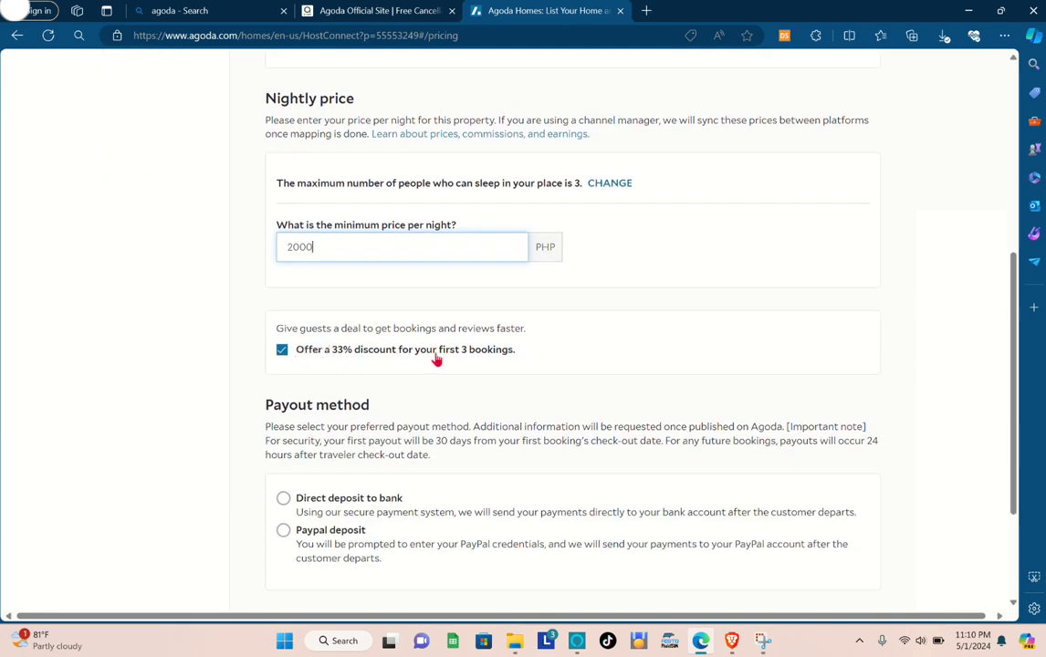
scroll(336, 391, "down", 1)
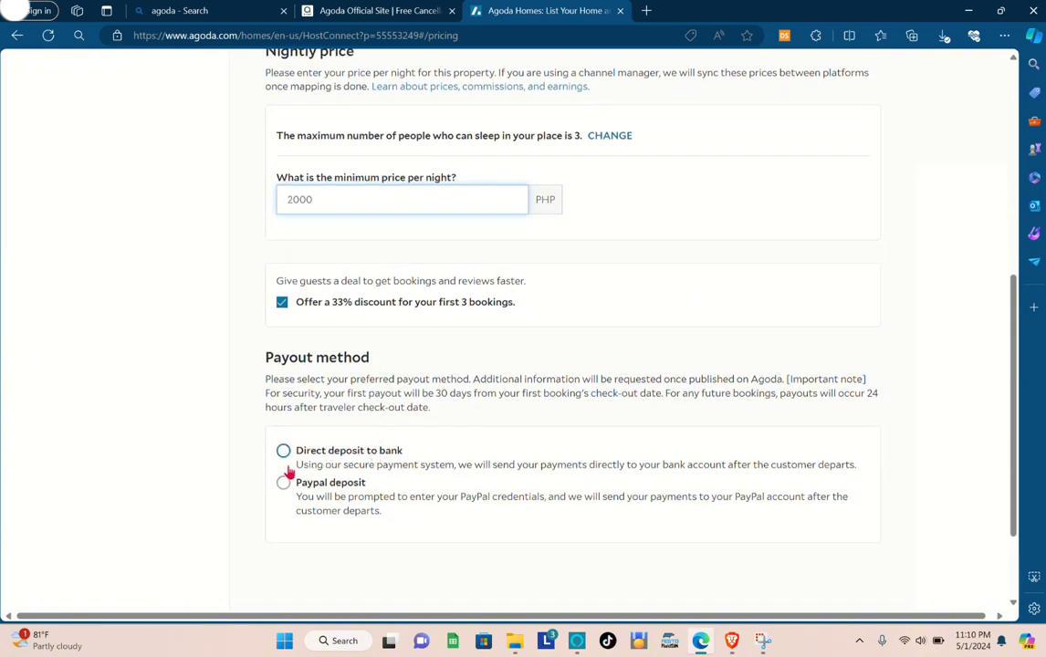
left_click(283, 451)
scroll(467, 425, "down", 3)
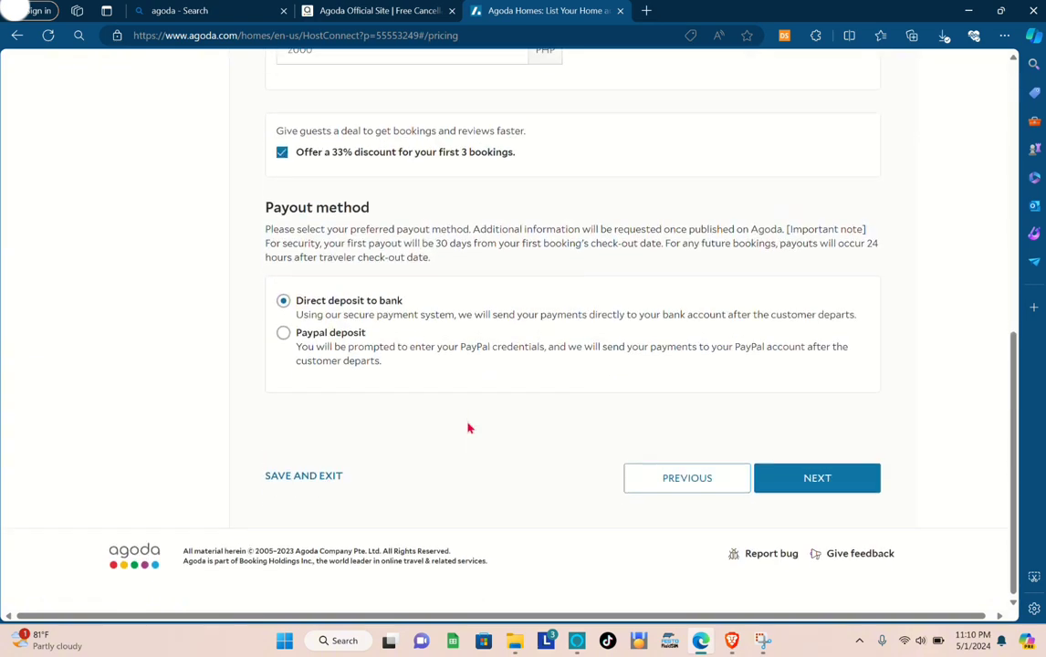
left_click(831, 518)
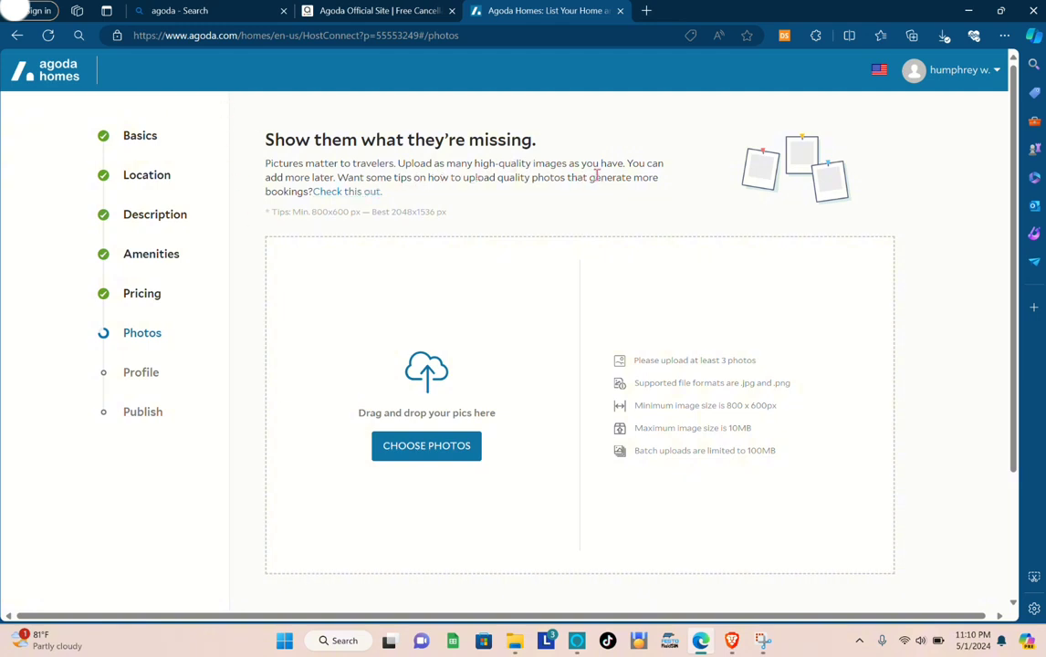
Complete the Photos section and proceed to the host type options in the Profile section.
scroll(484, 310, "down", 3)
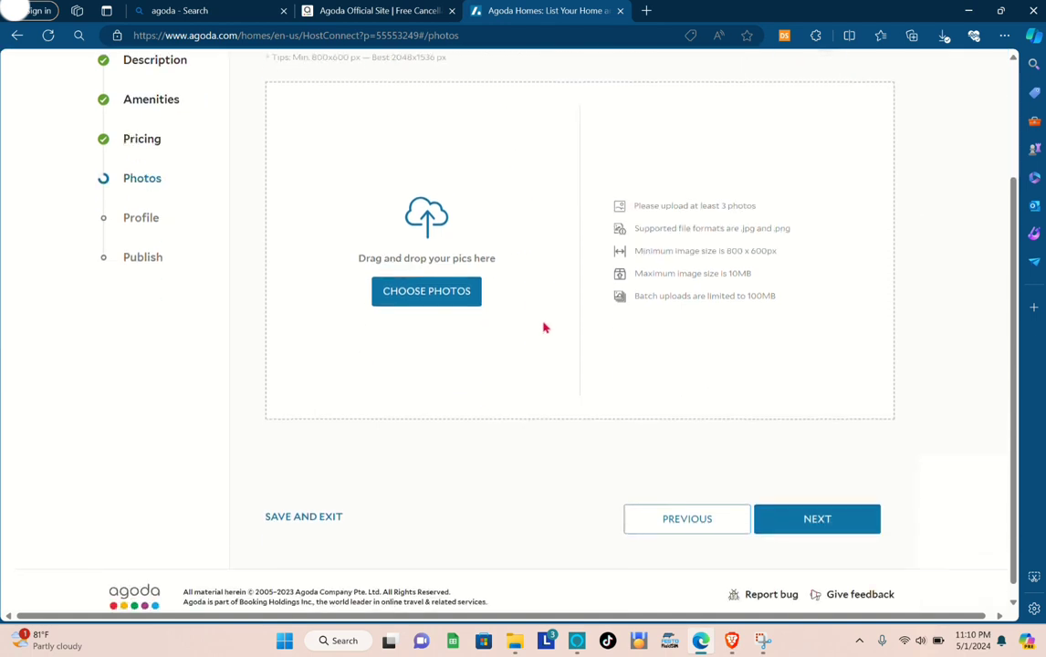
left_click(786, 517)
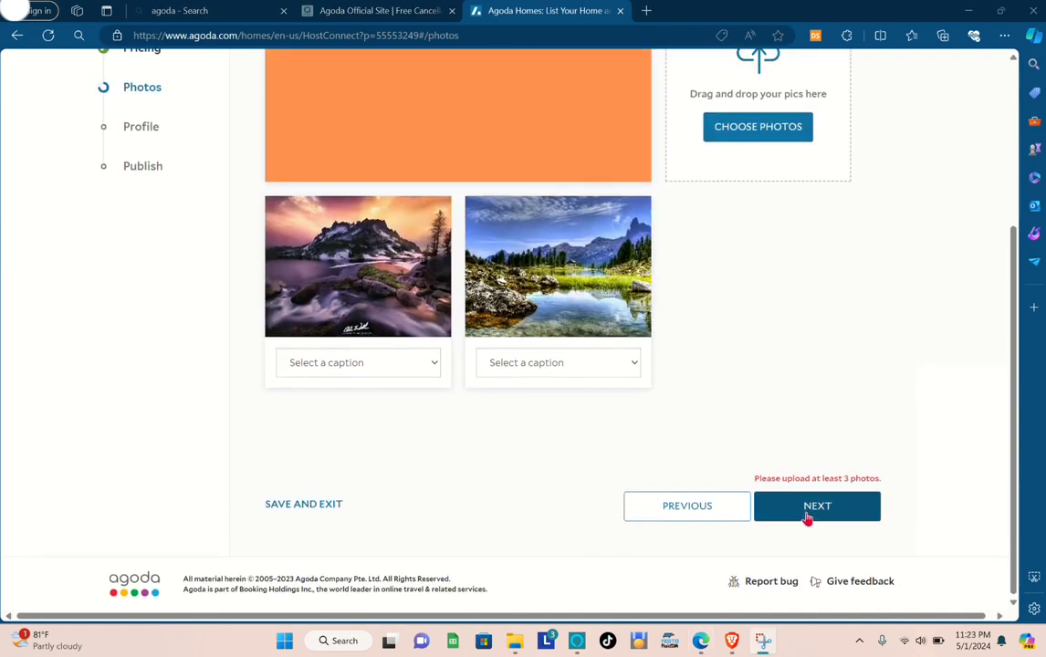
left_click(807, 513)
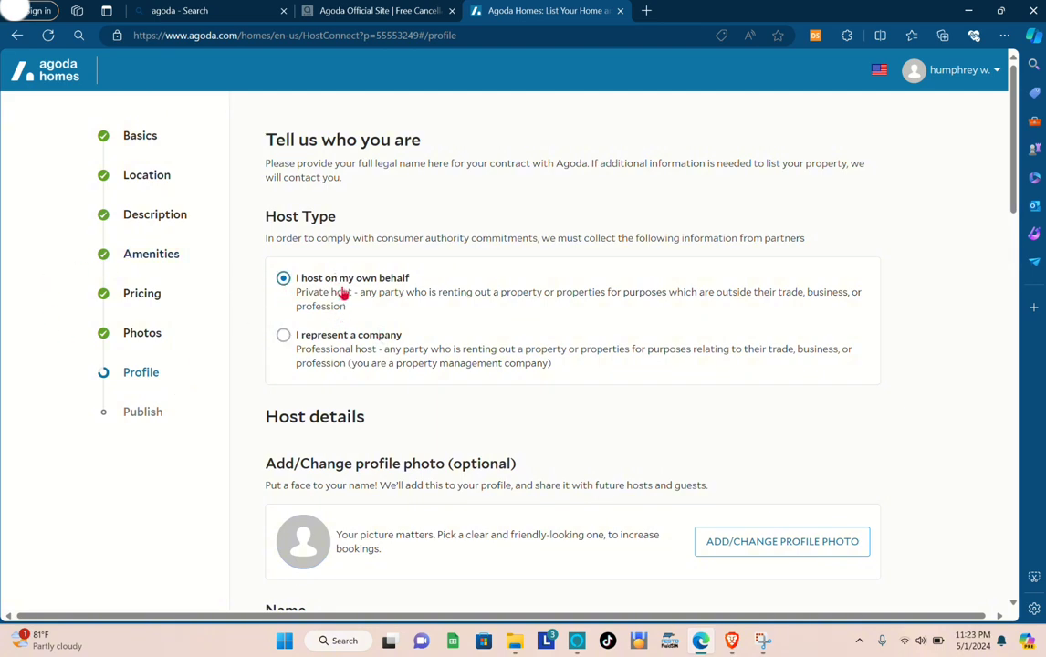
scroll(377, 336, "down", 5)
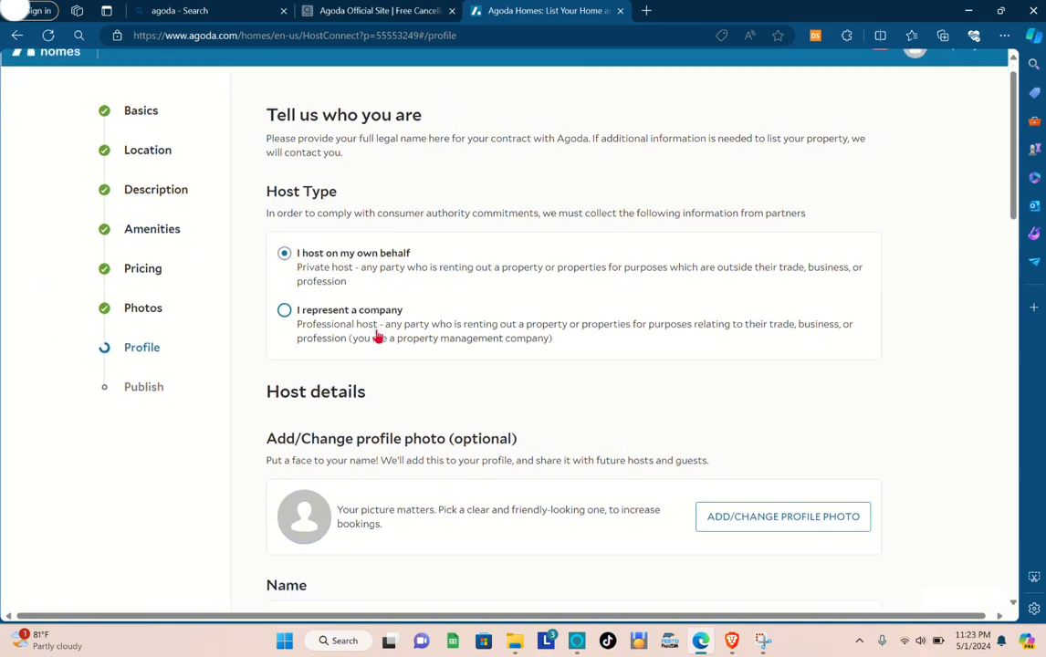
Look through the Profile form, from host type and host details down to the AirBnB profile link and calendar sync fields.
scroll(377, 336, "down", 1)
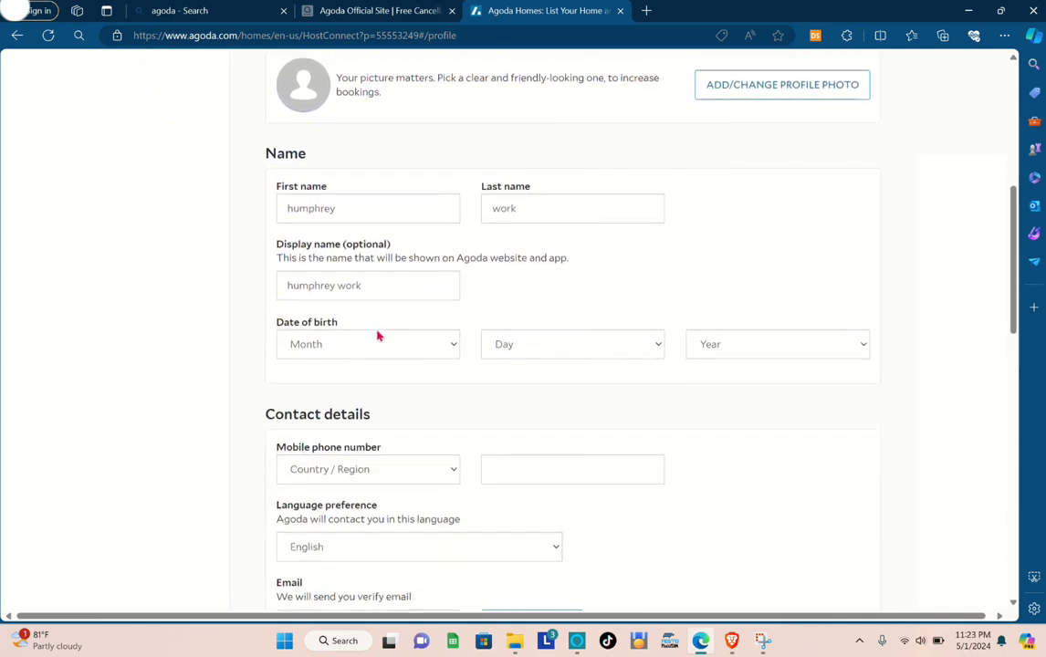
scroll(392, 335, "down", 7)
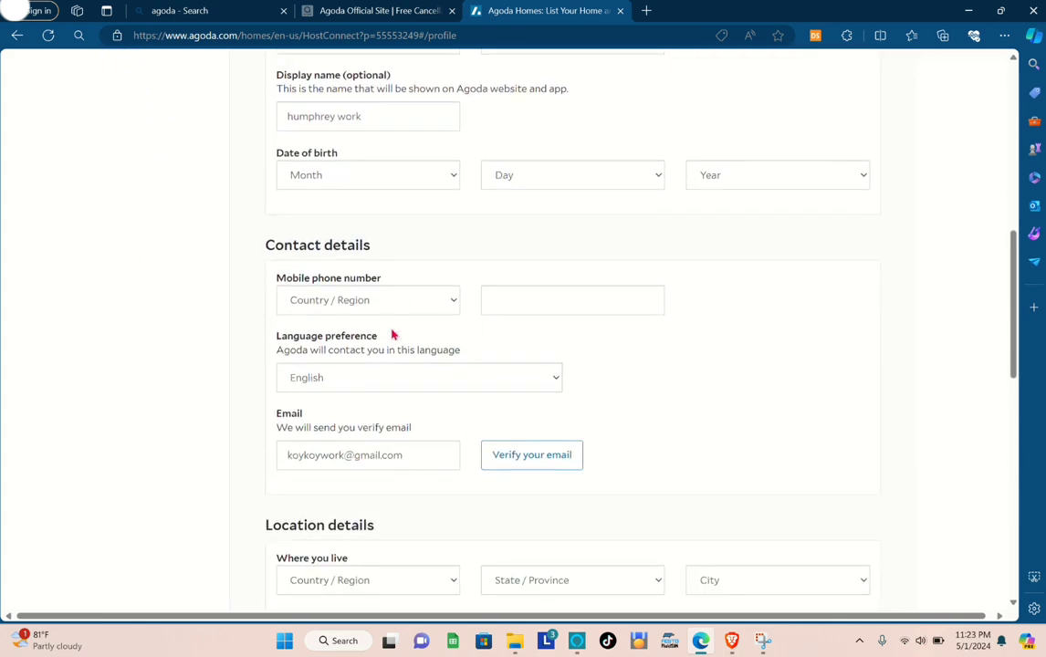
scroll(393, 335, "down", 4)
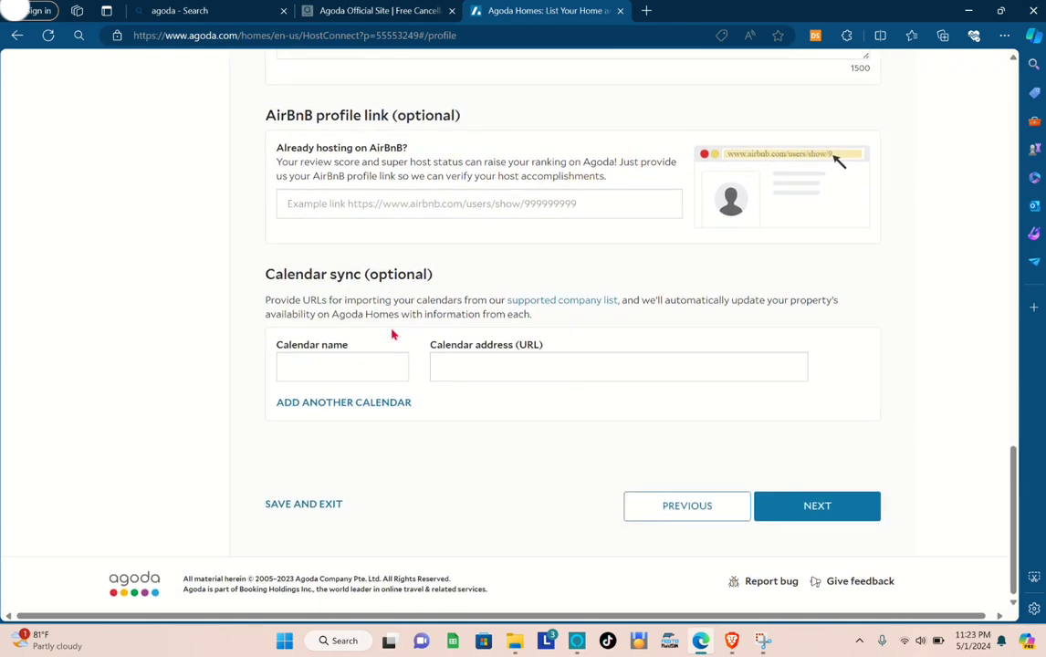
scroll(394, 335, "up", 1)
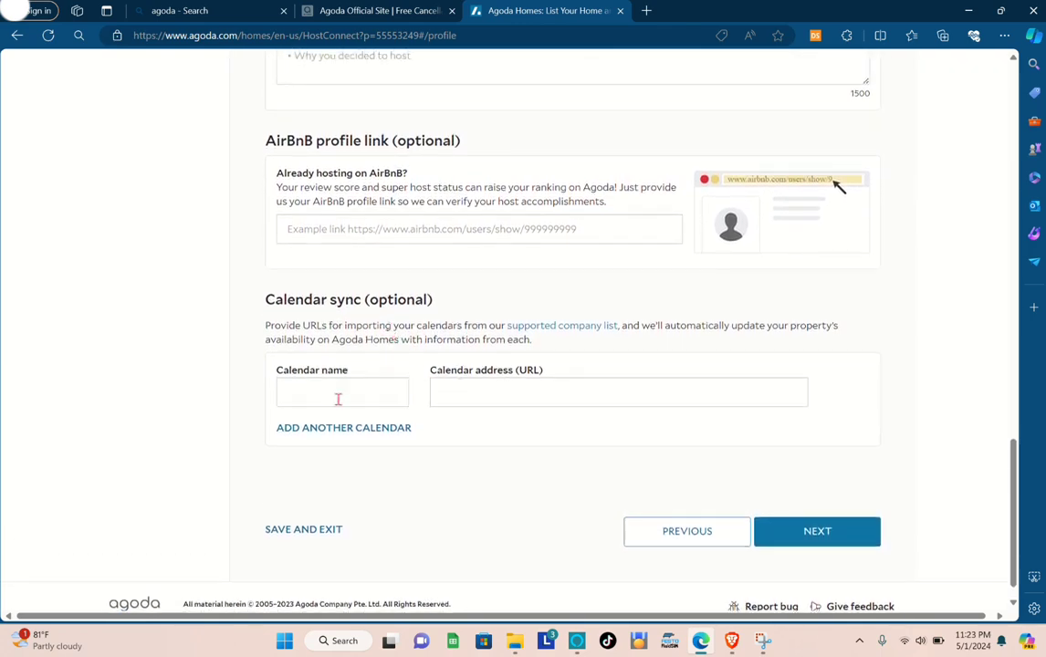
scroll(338, 400, "up", 8)
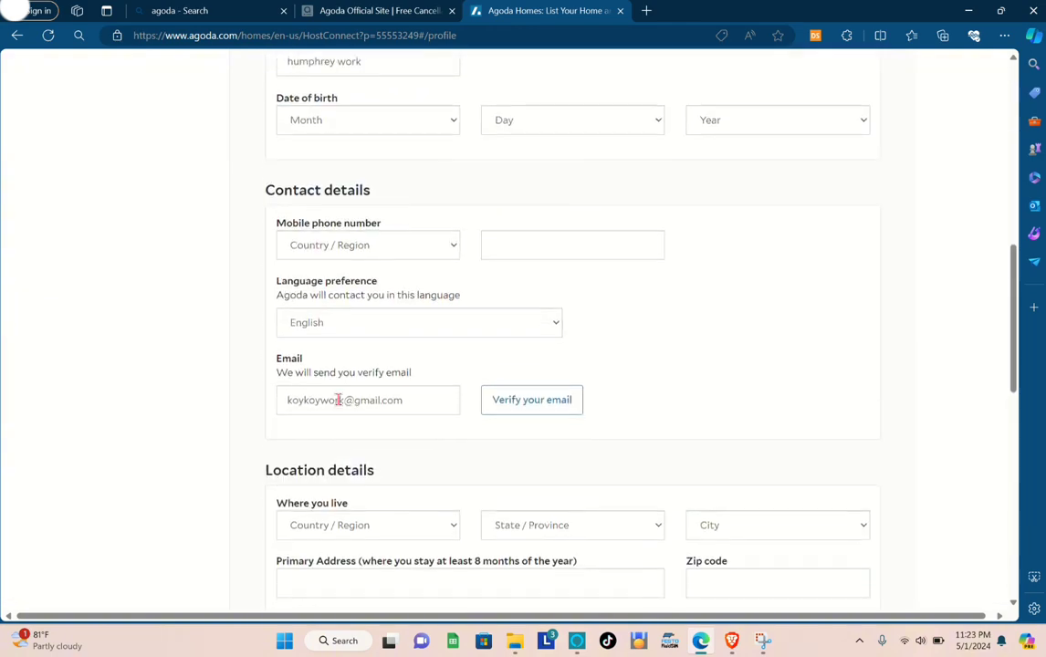
scroll(338, 400, "up", 8)
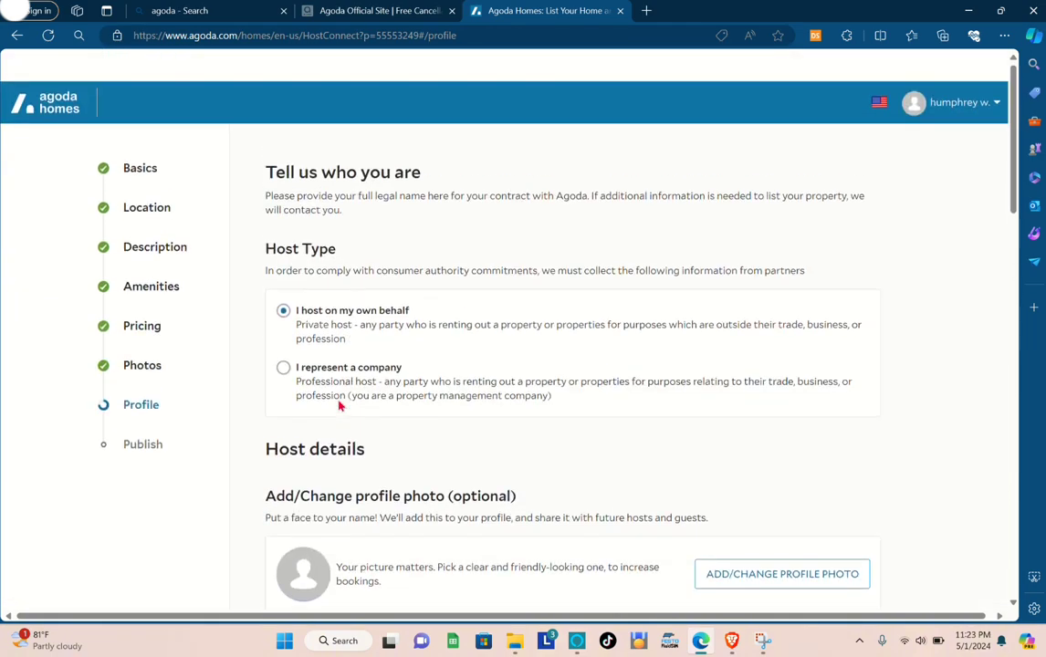
scroll(338, 405, "down", 3)
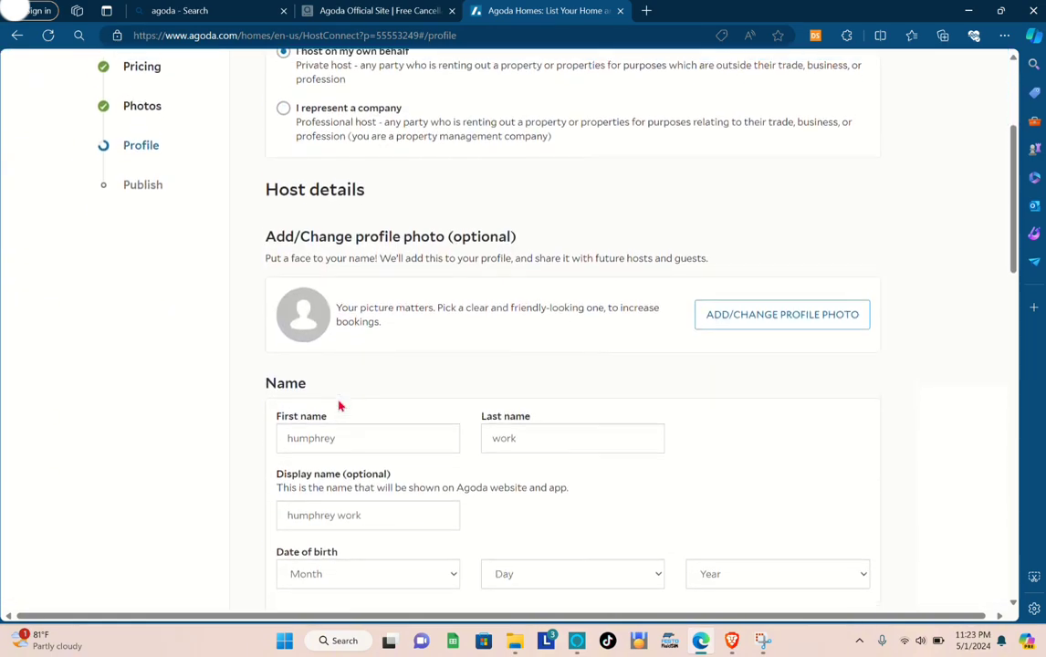
scroll(339, 405, "up", 2)
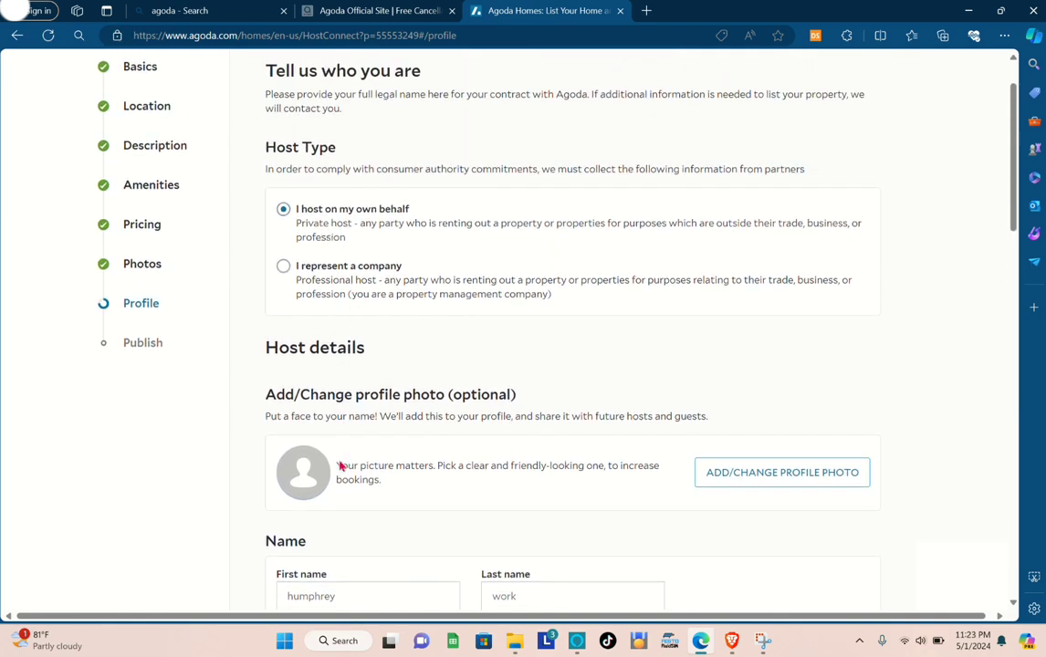
Fill in the host's date of birth by choosing the month, day and year.
scroll(339, 467, "down", 2)
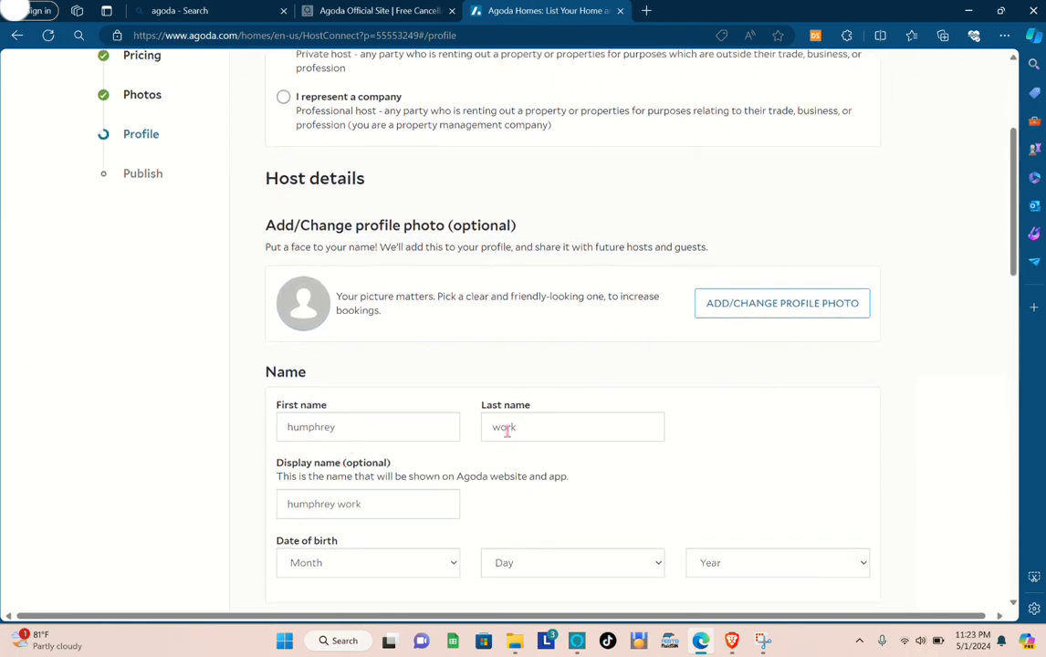
scroll(418, 491, "down", 1)
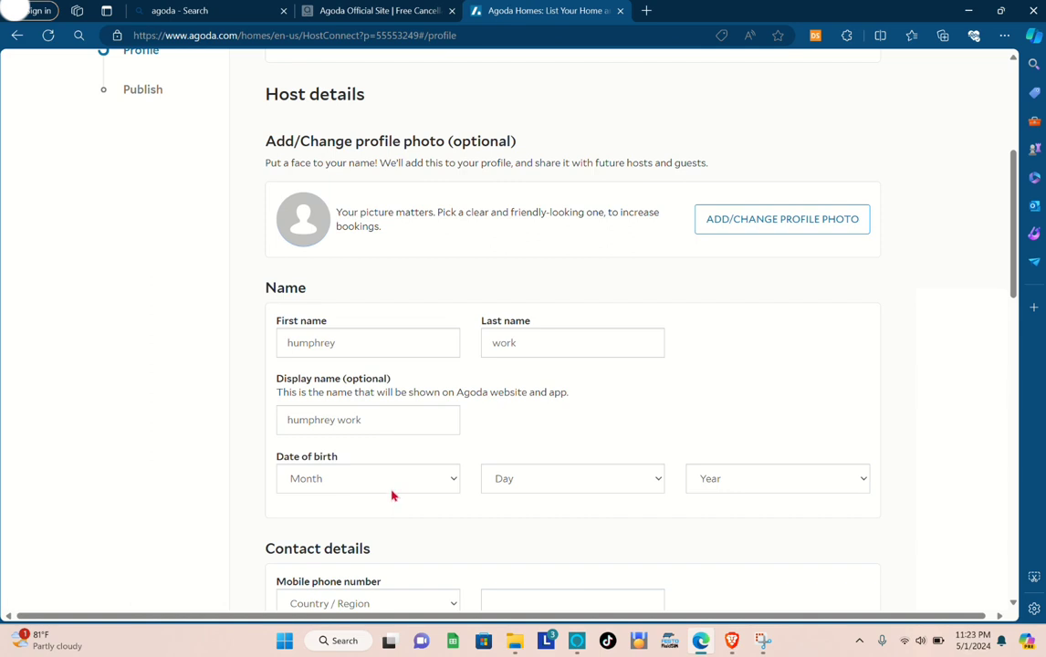
left_click(392, 492)
left_click(345, 368)
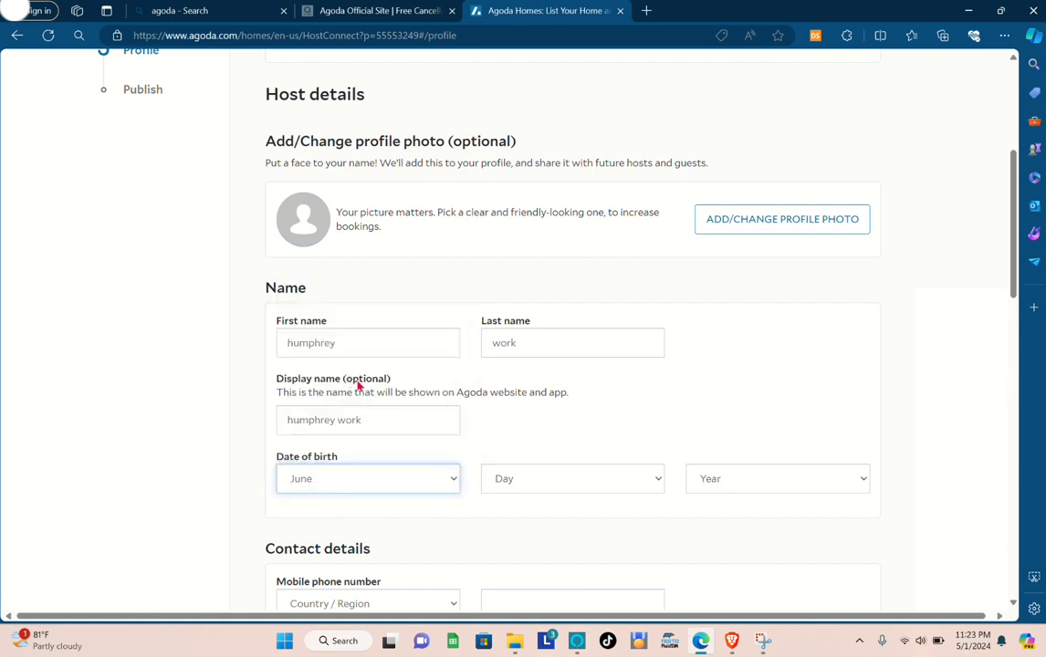
left_click(520, 485)
left_click(537, 375)
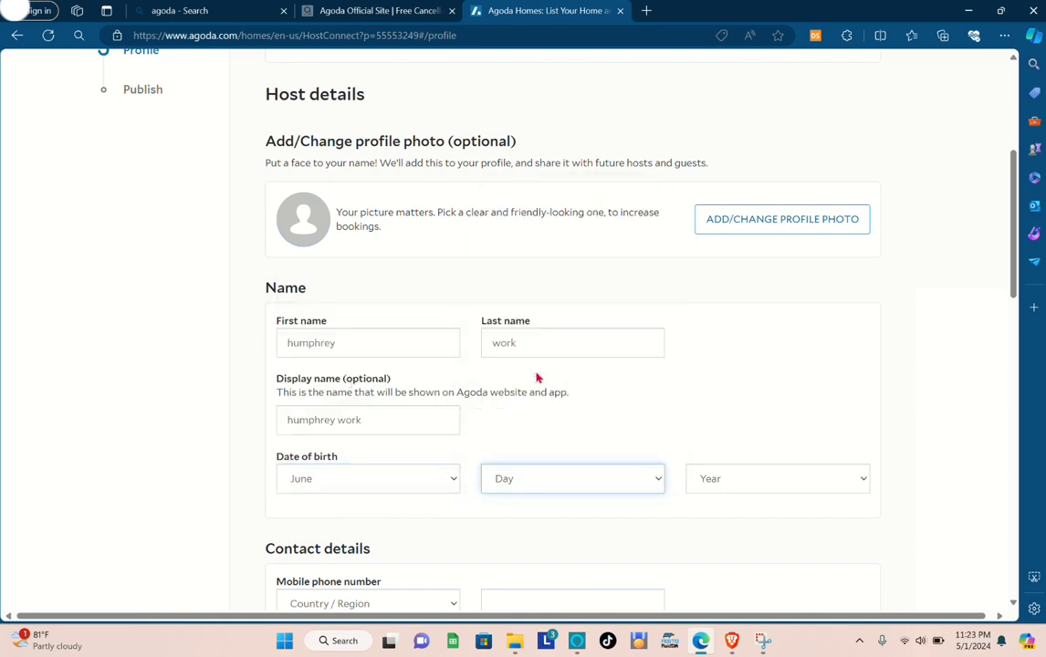
left_click(722, 476)
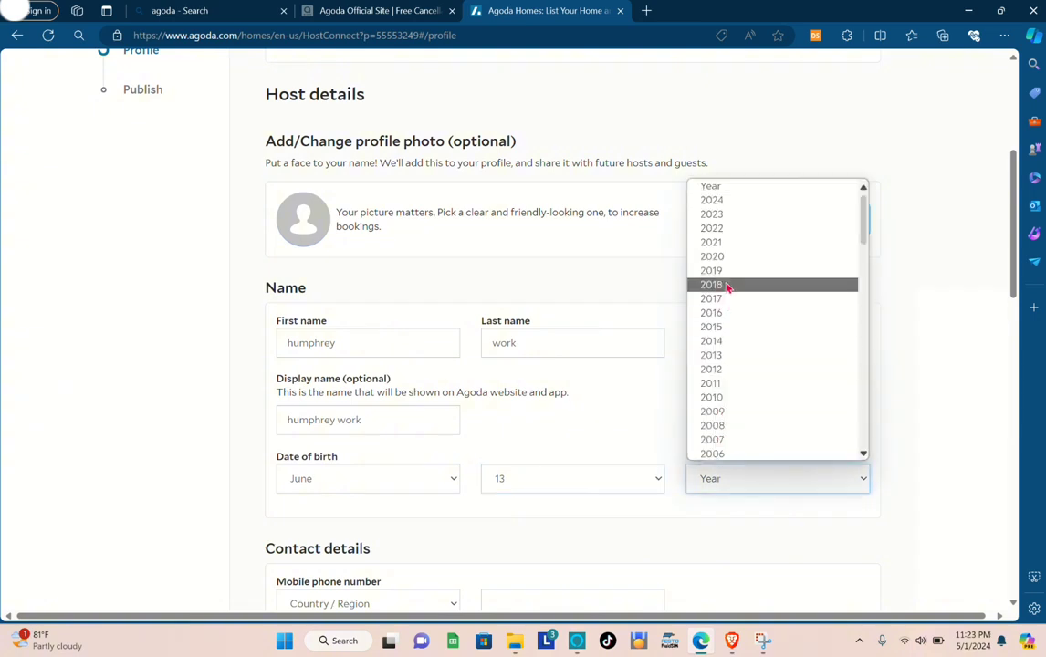
scroll(724, 283, "down", 2)
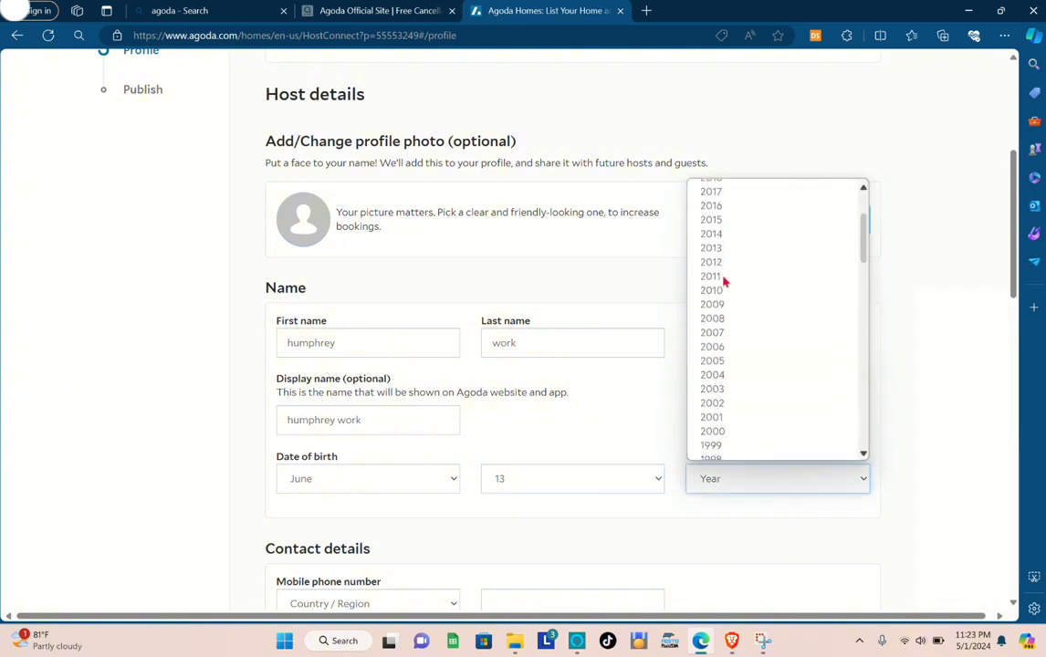
left_click(718, 452)
Complete the contact details with Philippines (+63) as the phone country, the host's mobile number, and English as the preferred language.
scroll(579, 524, "down", 2)
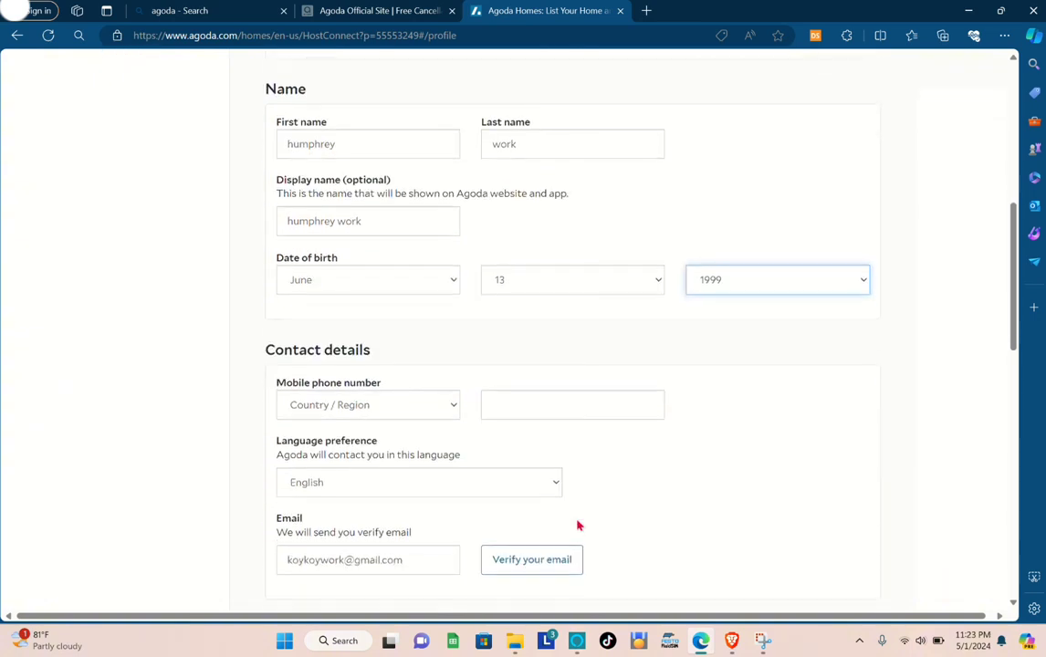
left_click(375, 403)
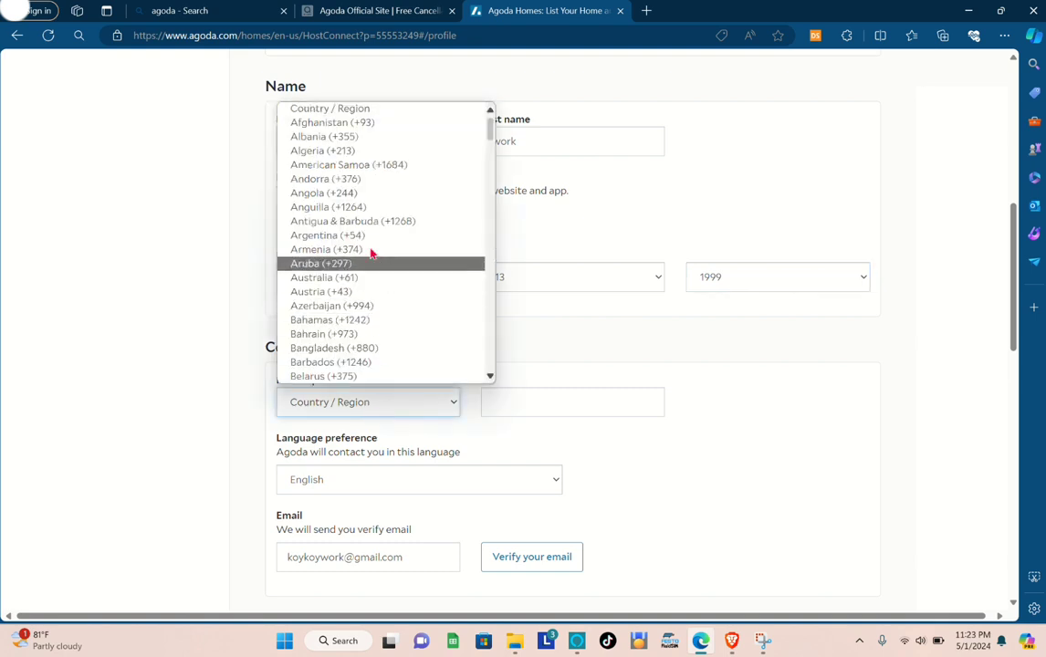
scroll(399, 303, "down", 5)
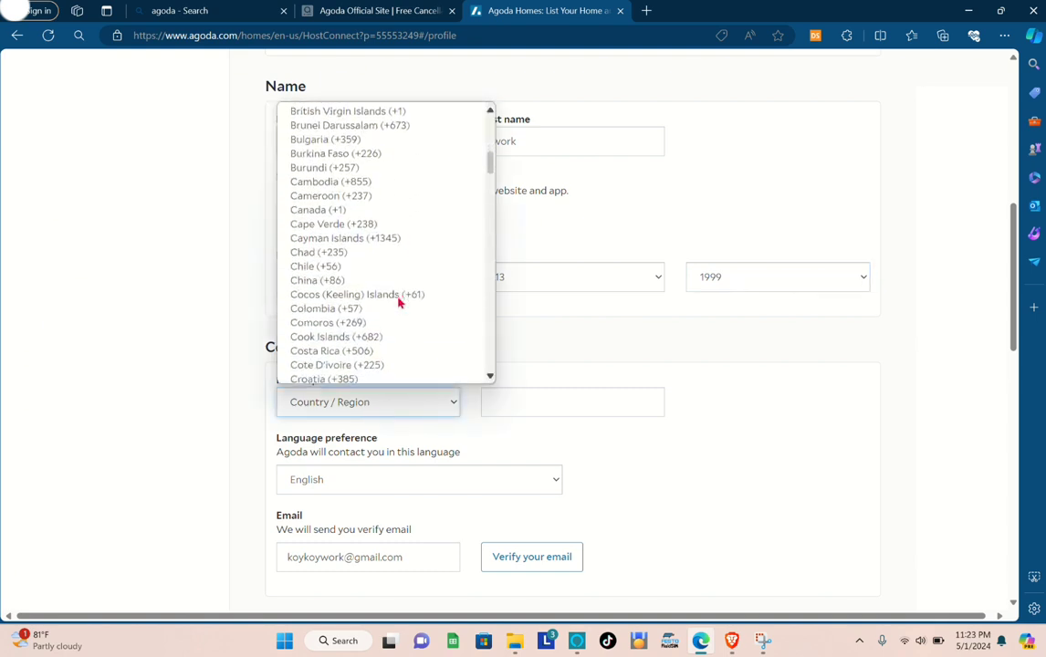
key("p")
key("h")
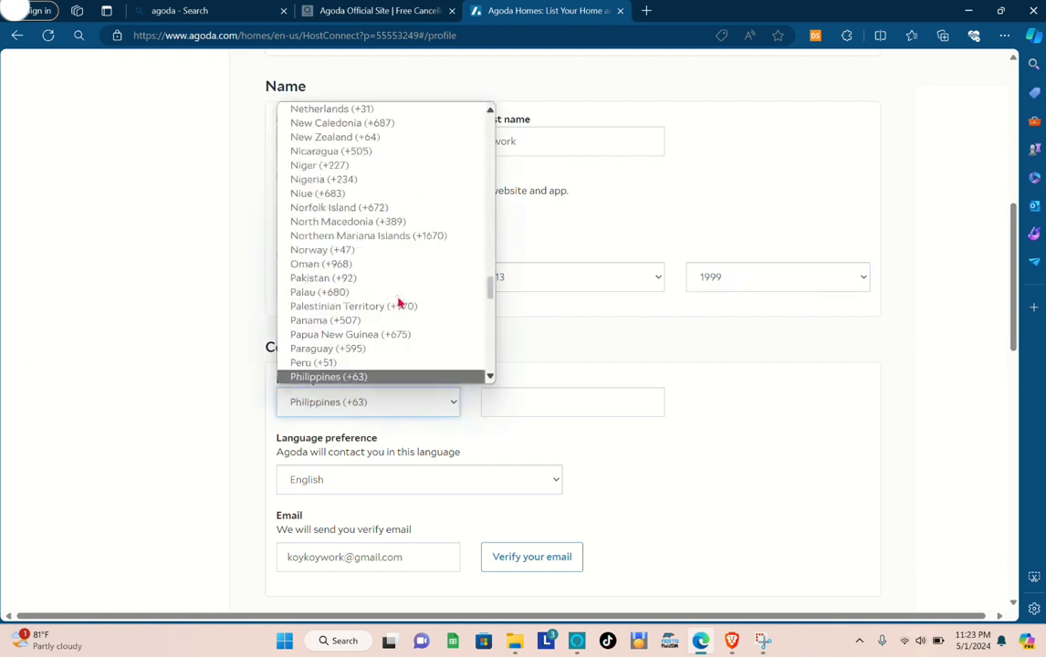
left_click(372, 378)
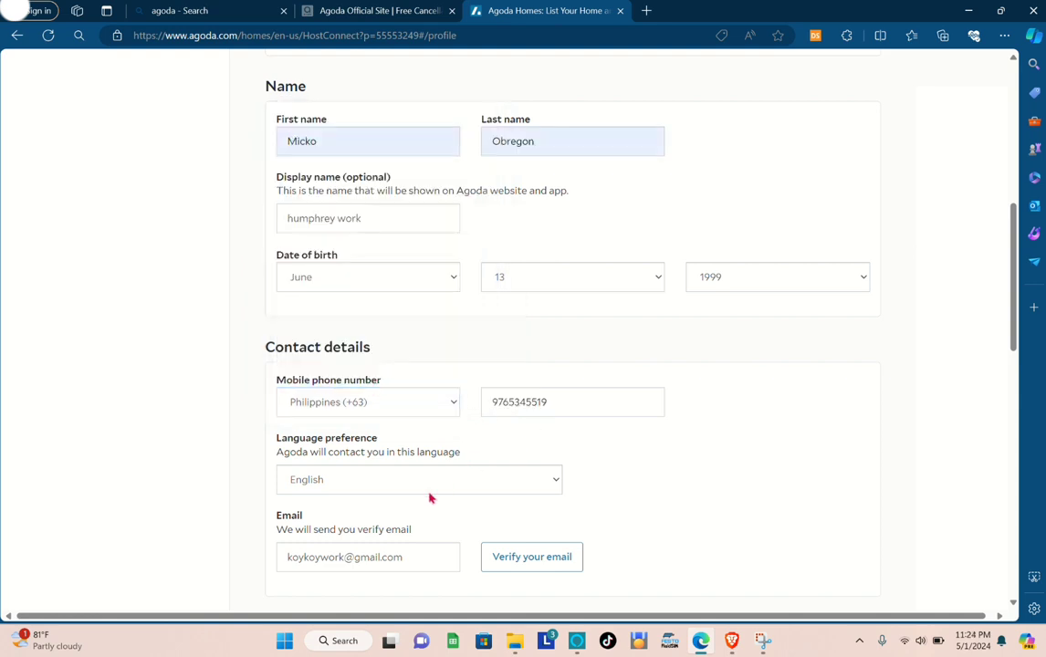
scroll(429, 493, "down", 1)
left_click(406, 407)
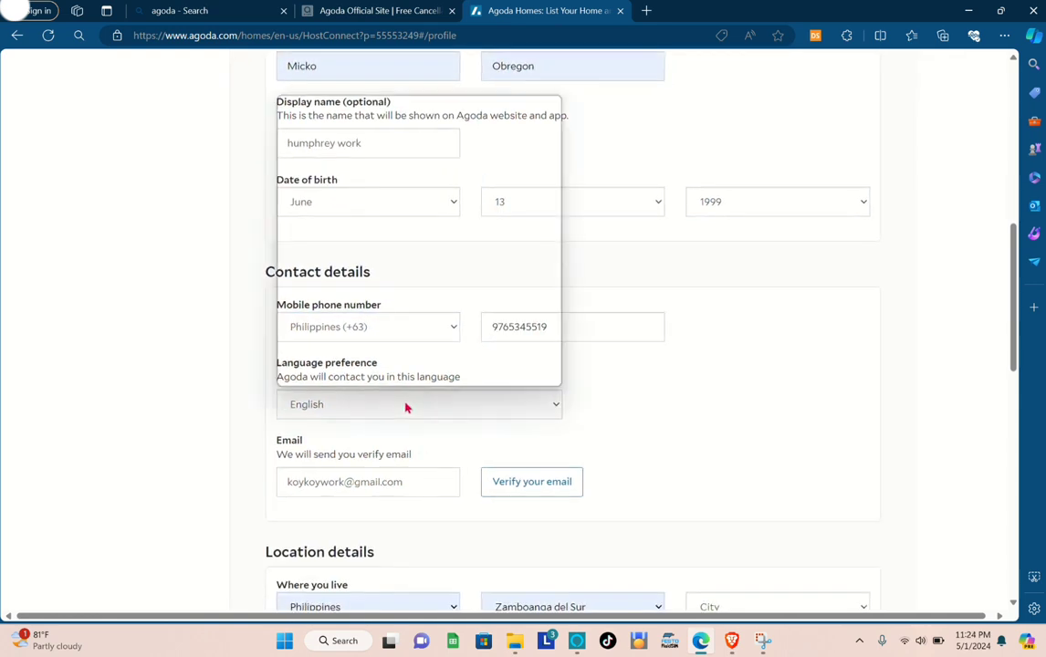
left_click(406, 408)
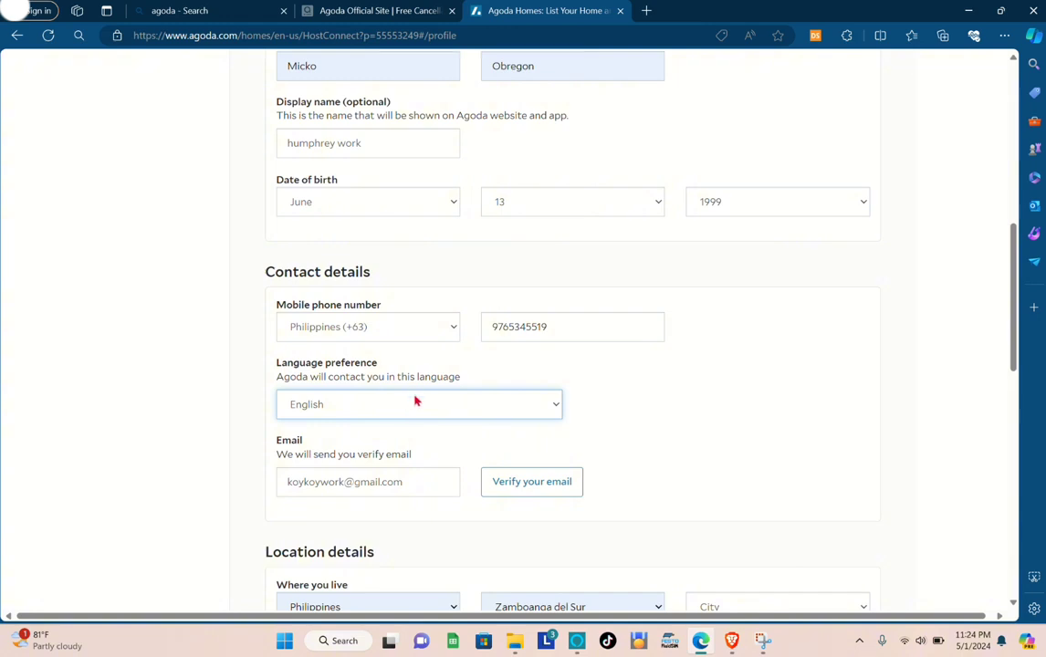
Set the host's nationality to Philippines in the location details.
scroll(406, 427, "down", 1)
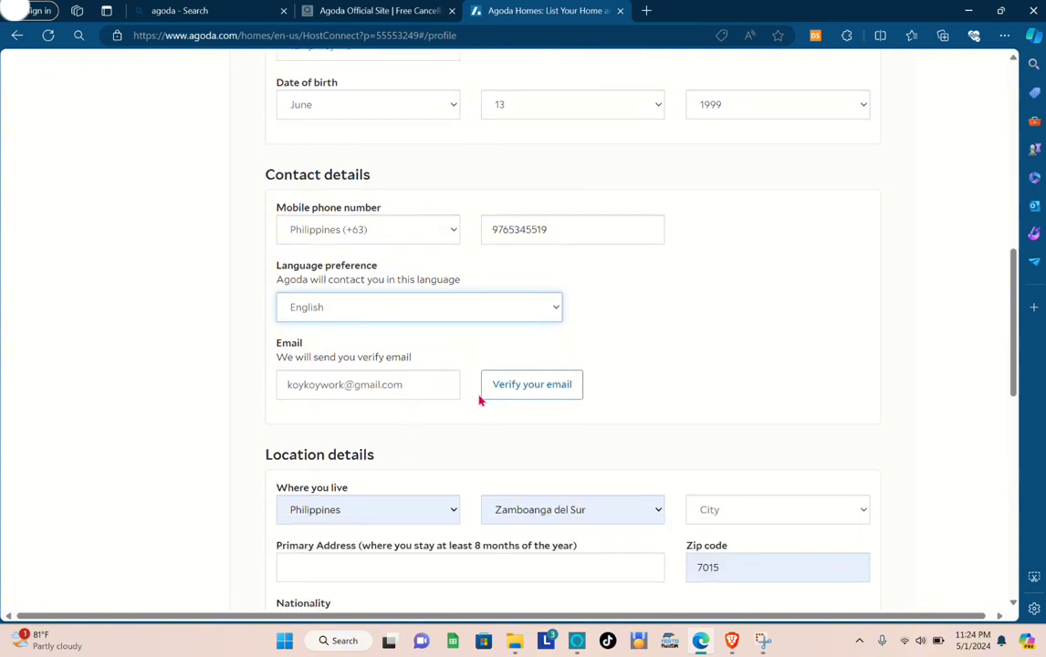
scroll(513, 402, "down", 1)
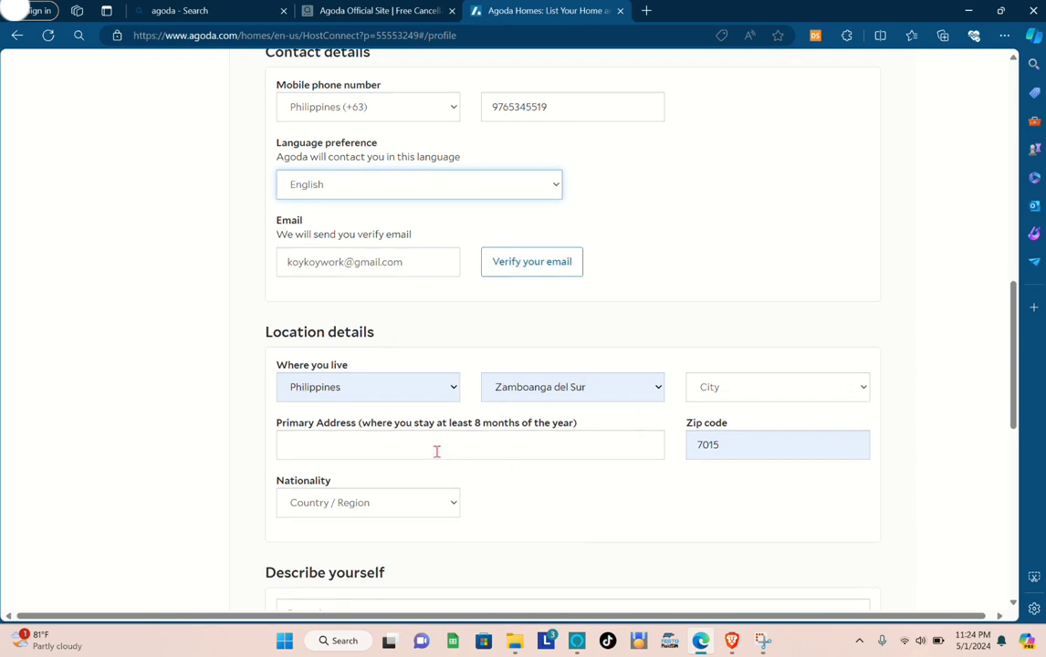
scroll(435, 449, "down", 1)
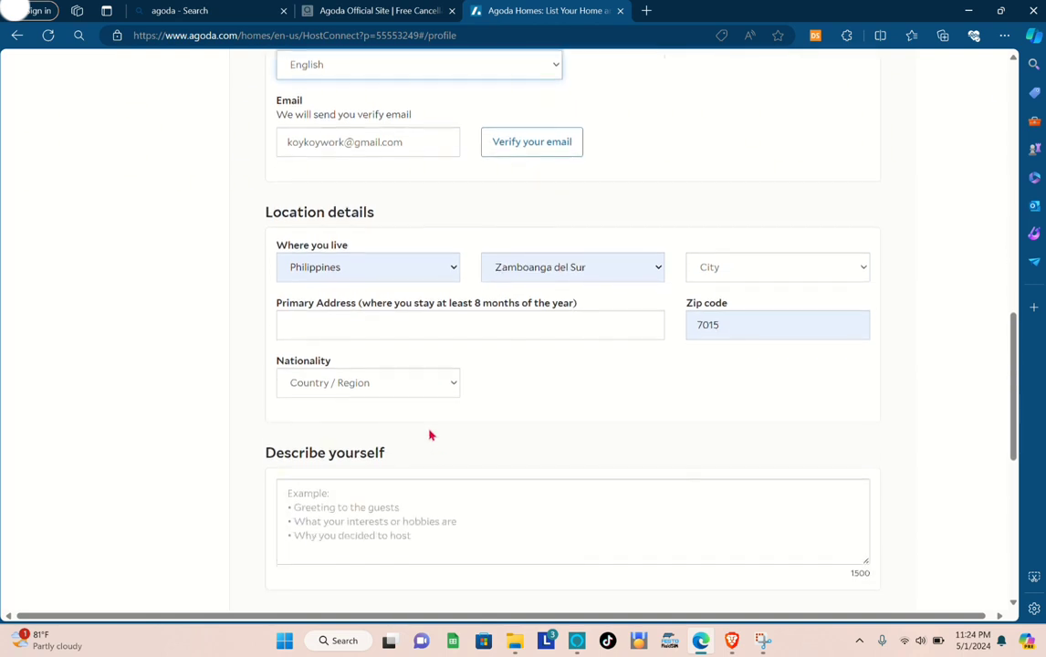
left_click(396, 385)
type("ph")
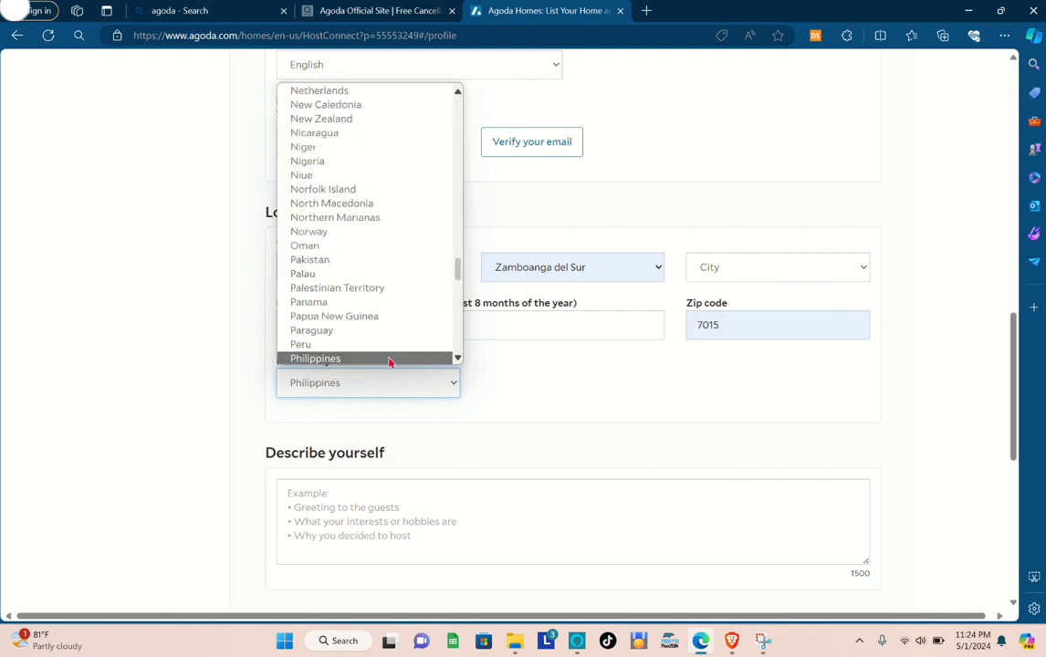
left_click(389, 359)
Go through the self-description, AirBnB profile link and calendar sync fields, and complete the Profile section to reach Publish.
scroll(418, 422, "down", 2)
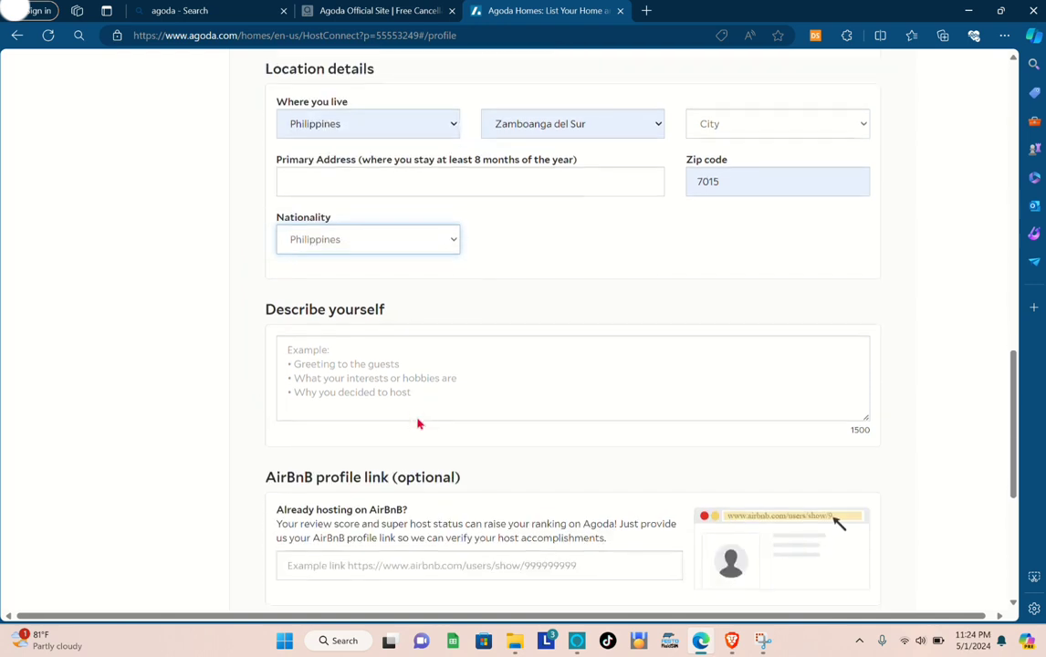
left_click(339, 356)
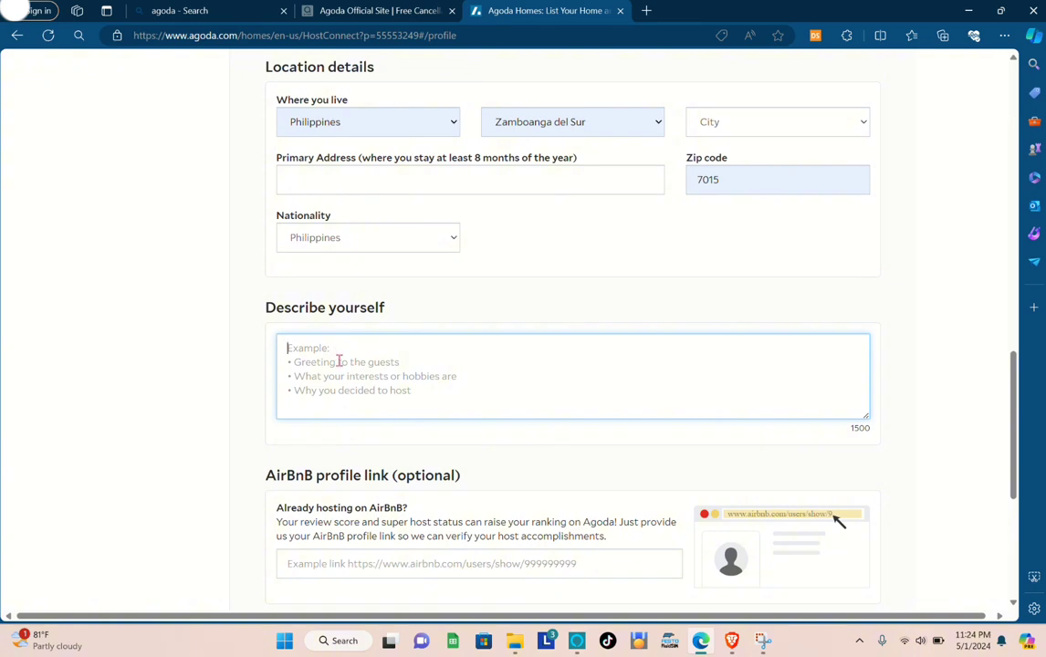
scroll(383, 367, "down", 3)
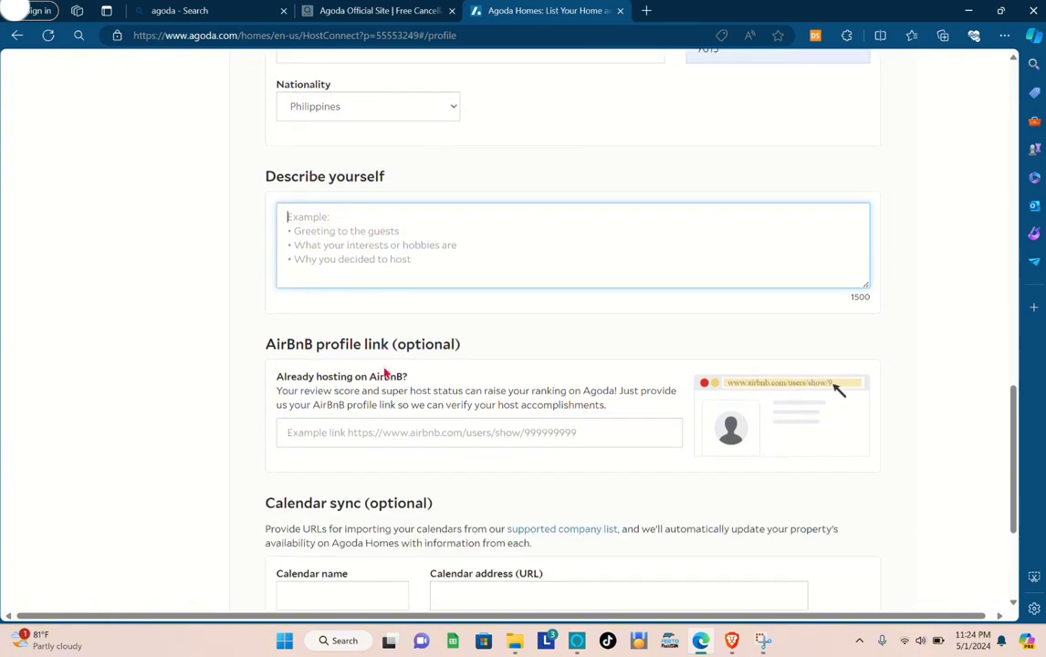
scroll(385, 370, "down", 2)
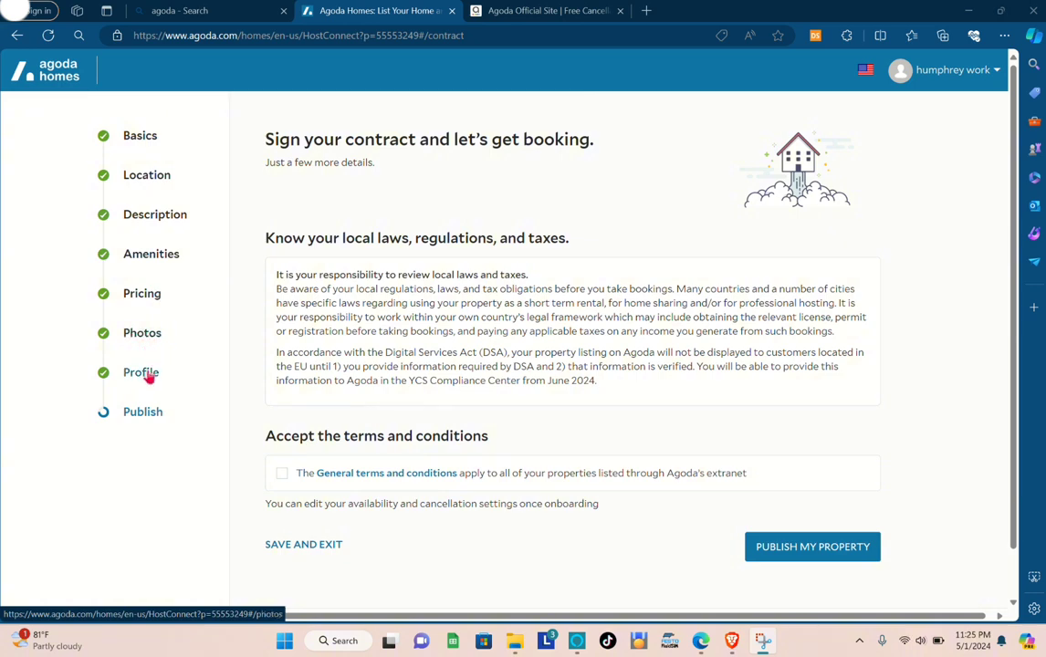
Accept the General terms and conditions and publish the property.
scroll(372, 364, "down", 1)
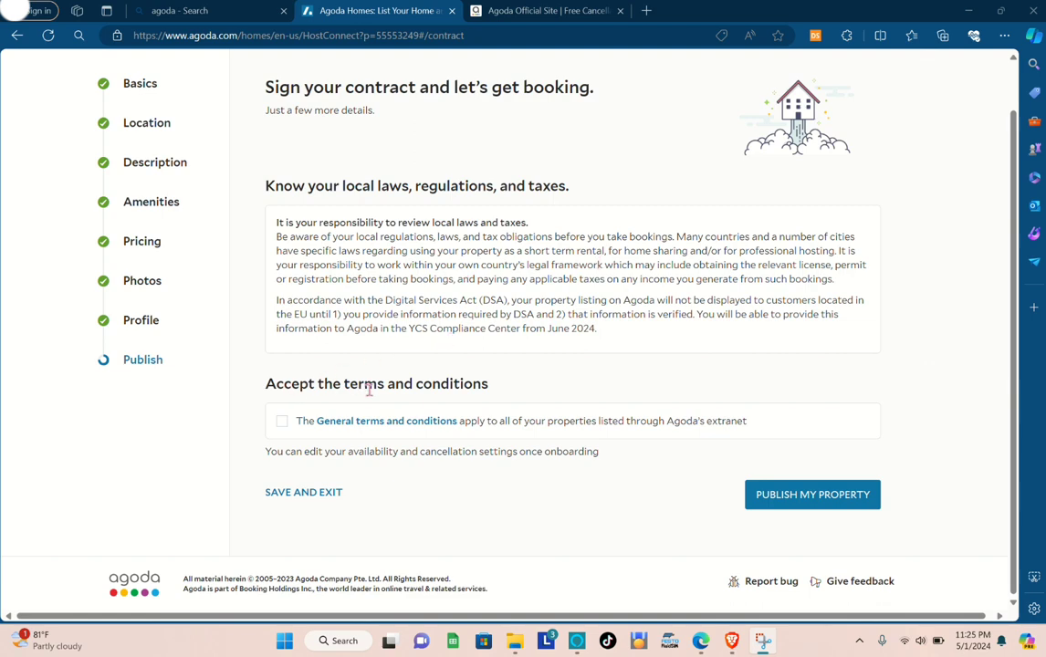
left_click(282, 422)
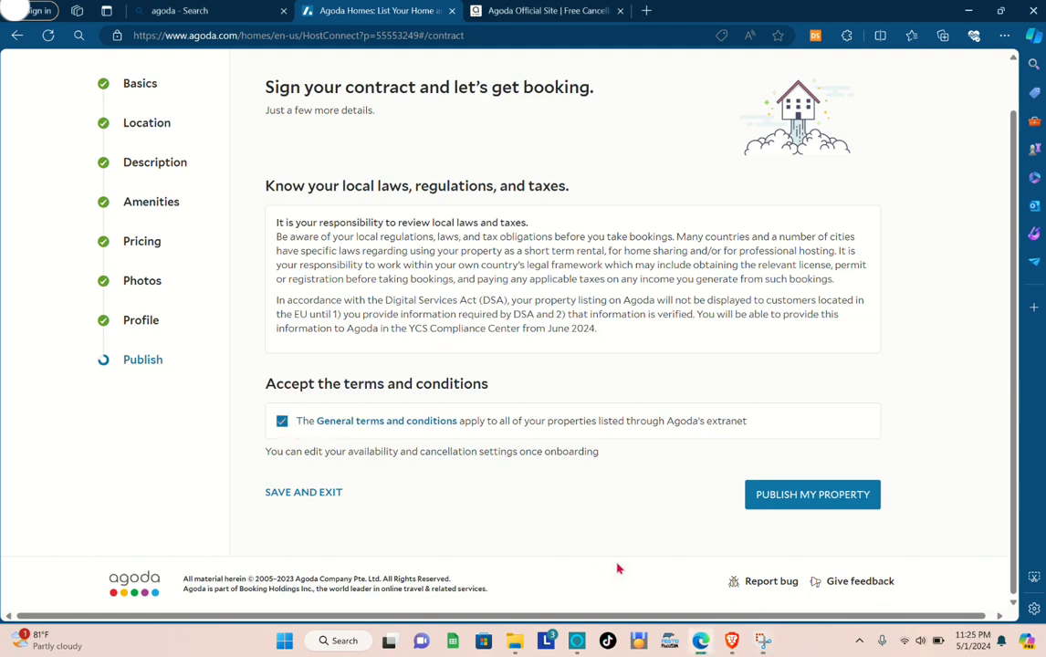
left_click(790, 501)
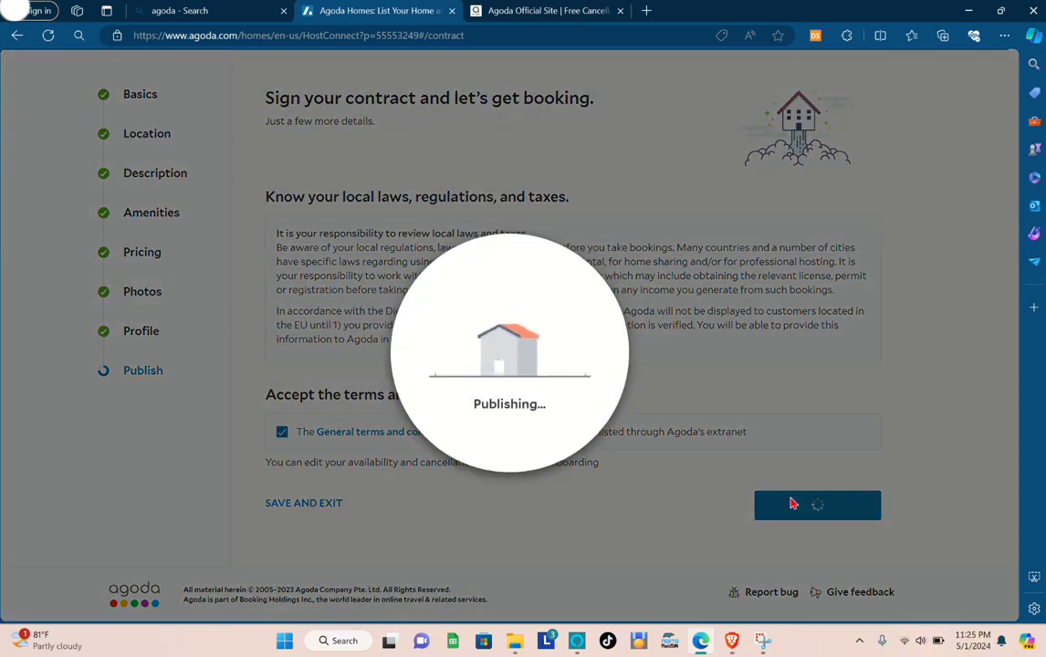